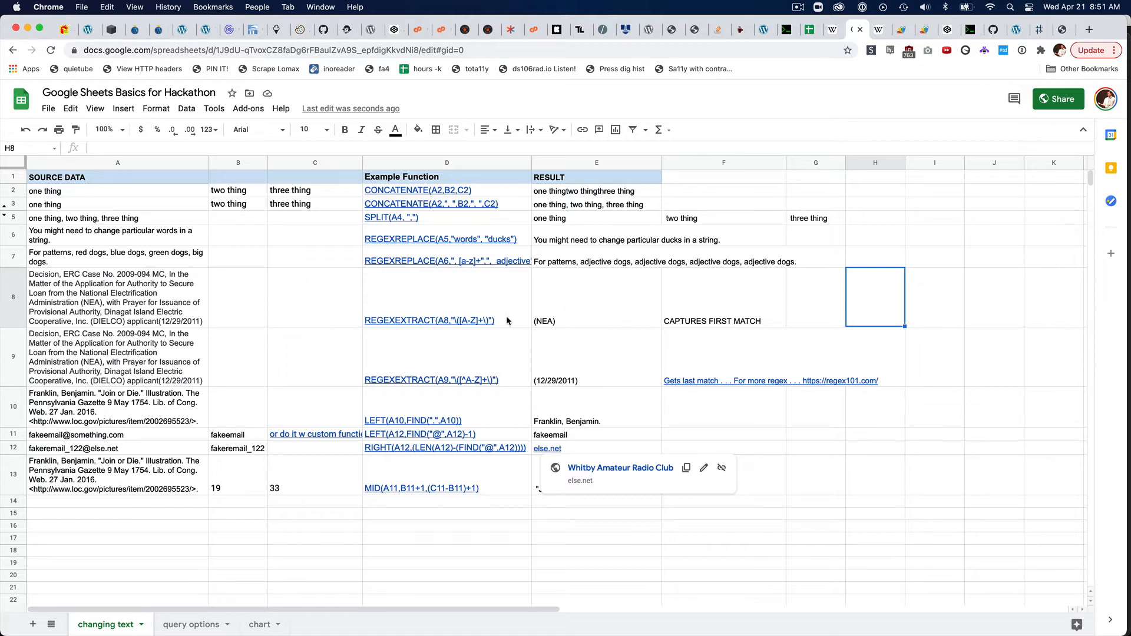
# Step: Examine the CONCATENATE examples in rows 2 and 3, including source cells A3:C3 and the formula in E3
pyautogui.moveTo(507, 319)
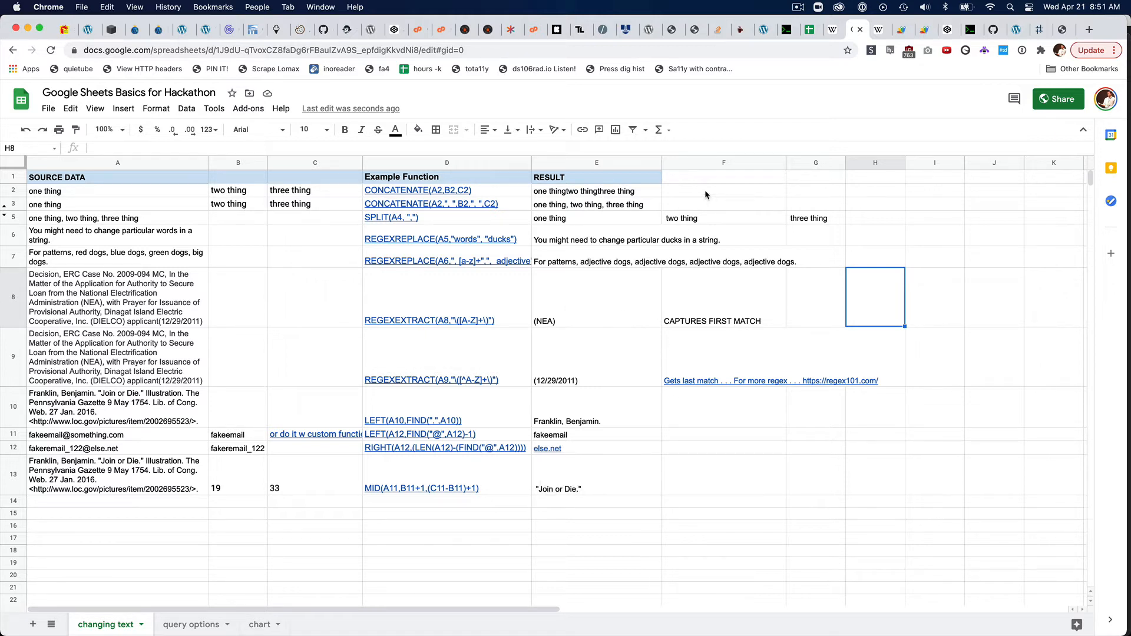
pyautogui.click(626, 205)
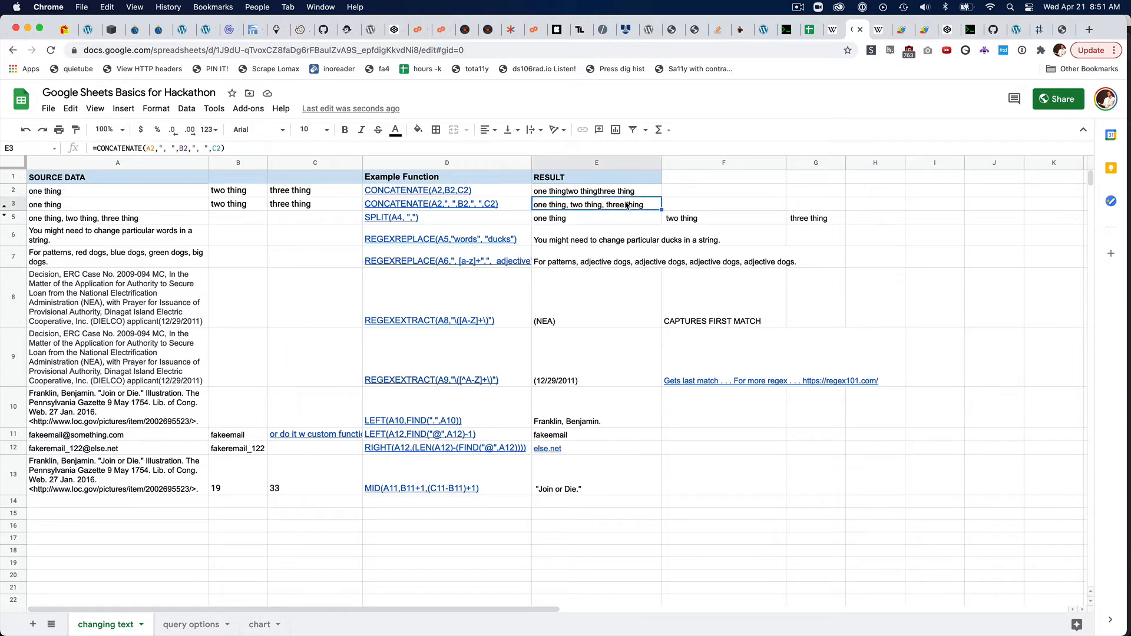
pyautogui.click(92, 190)
pyautogui.moveTo(88, 202); pyautogui.dragTo(300, 206)
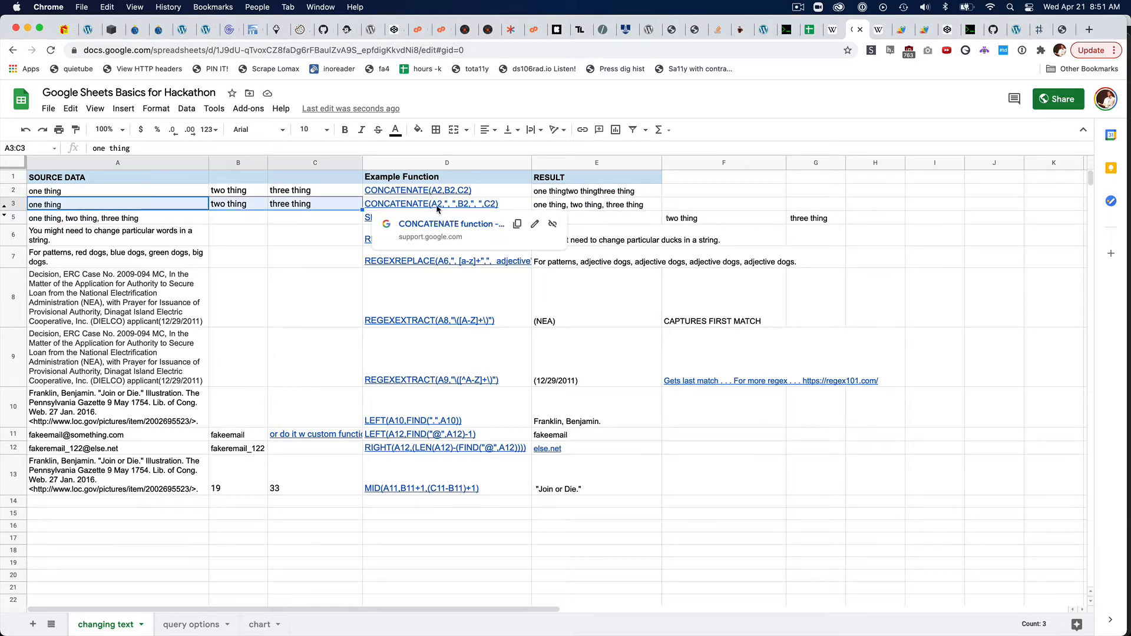
pyautogui.click(591, 208)
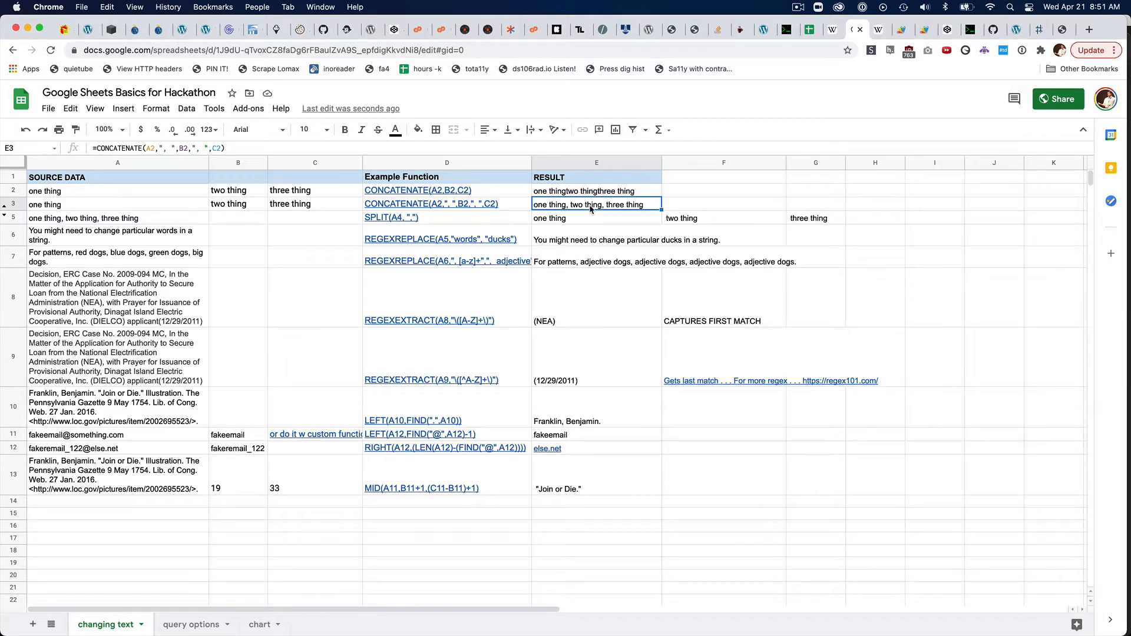
pyautogui.moveTo(451, 209)
# Step: Examine the SPLIT example in D5 and its output cells E5:G5
pyautogui.click(454, 220)
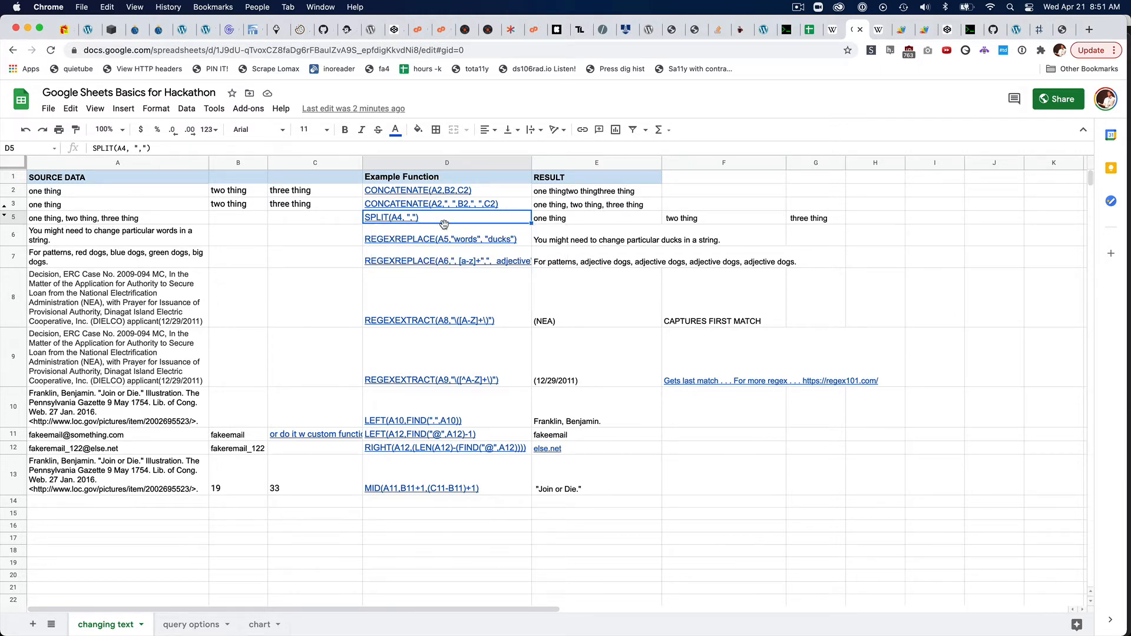
pyautogui.moveTo(446, 223)
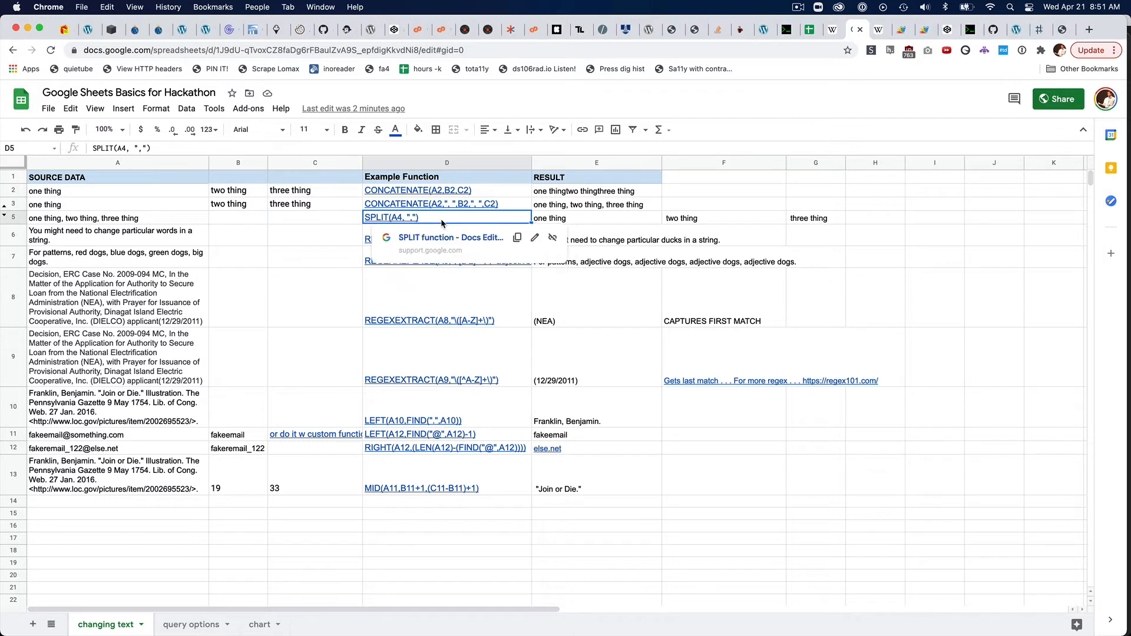
pyautogui.moveTo(639, 218); pyautogui.dragTo(840, 227)
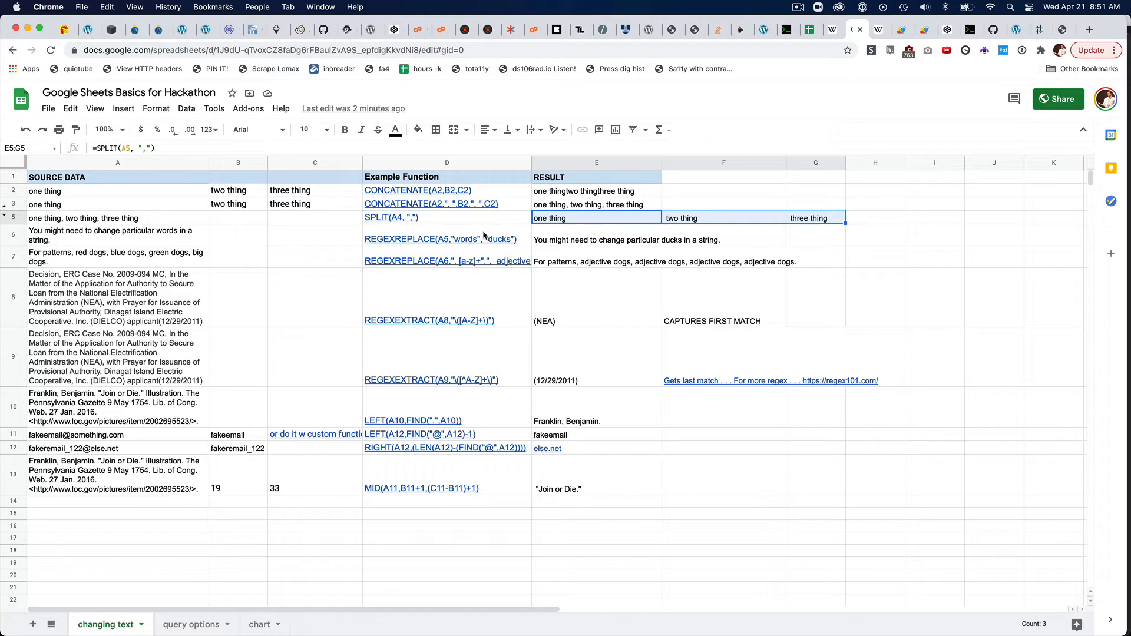
# Step: Inspect the REGEXREPLACE formula in row 6 and the REGEXEXTRACT formulas in rows 8 and 9
pyautogui.moveTo(483, 234)
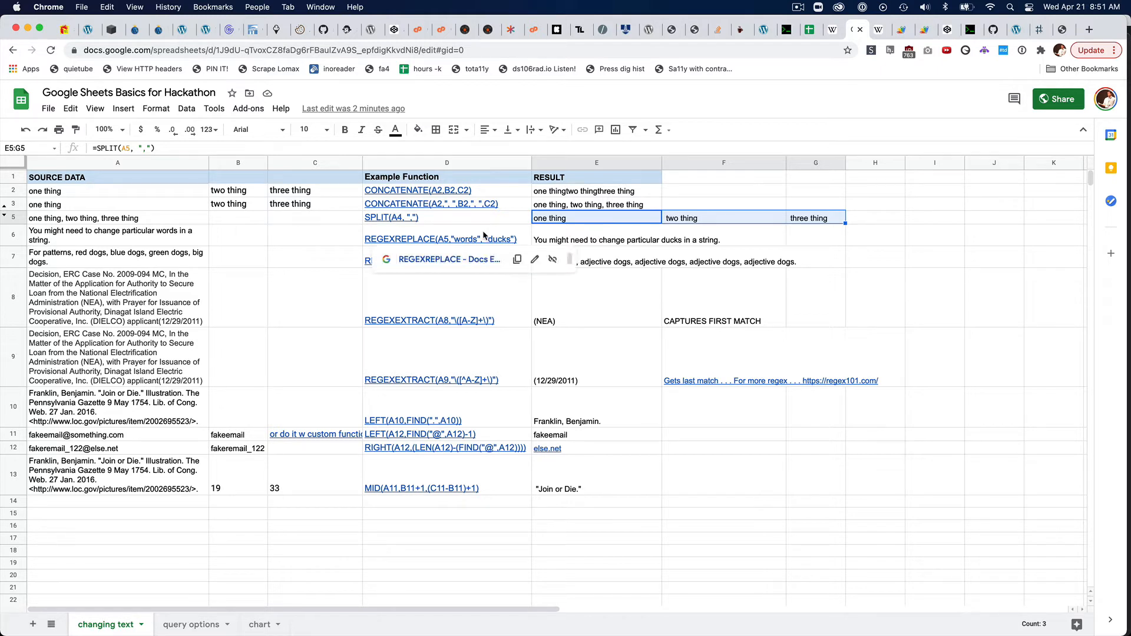
pyautogui.click(571, 238)
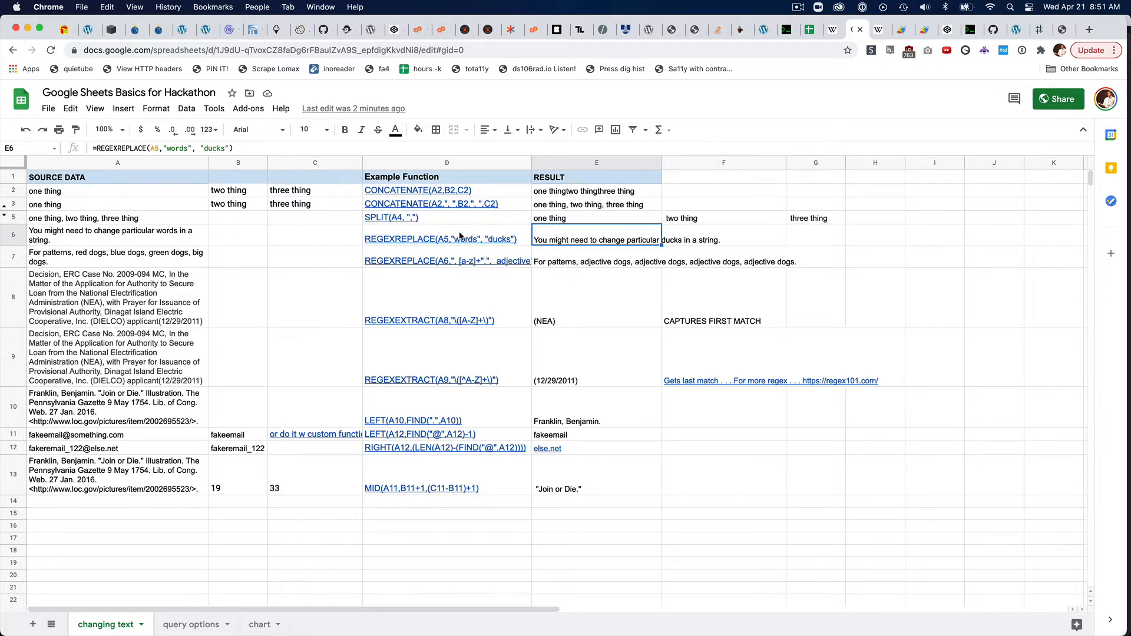
pyautogui.click(497, 318)
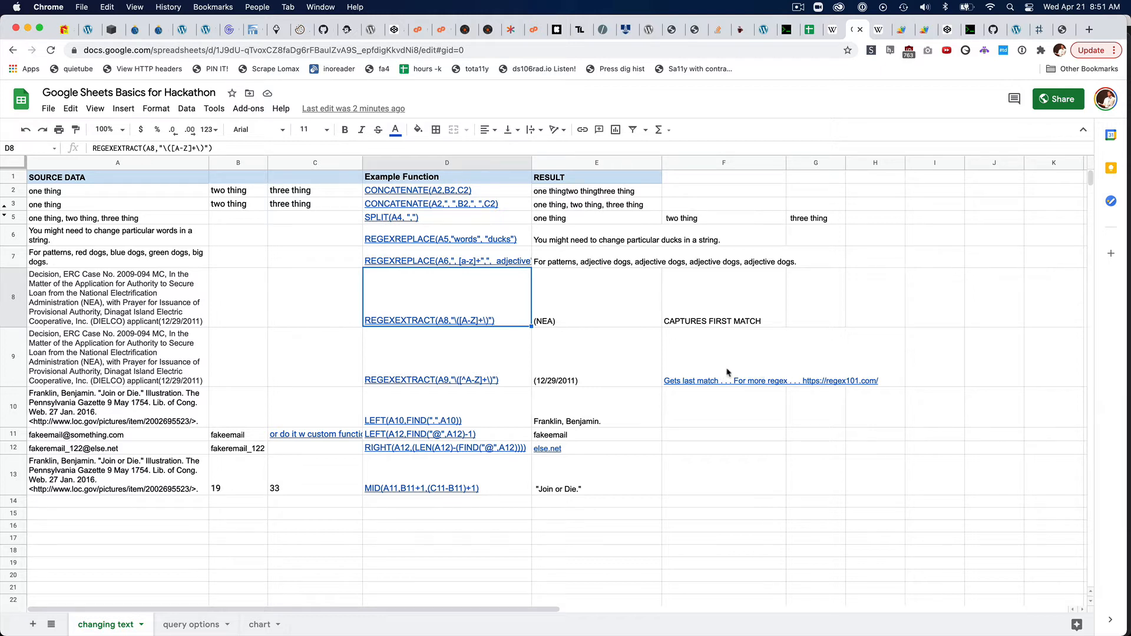
pyautogui.moveTo(505, 302)
pyautogui.moveTo(454, 326)
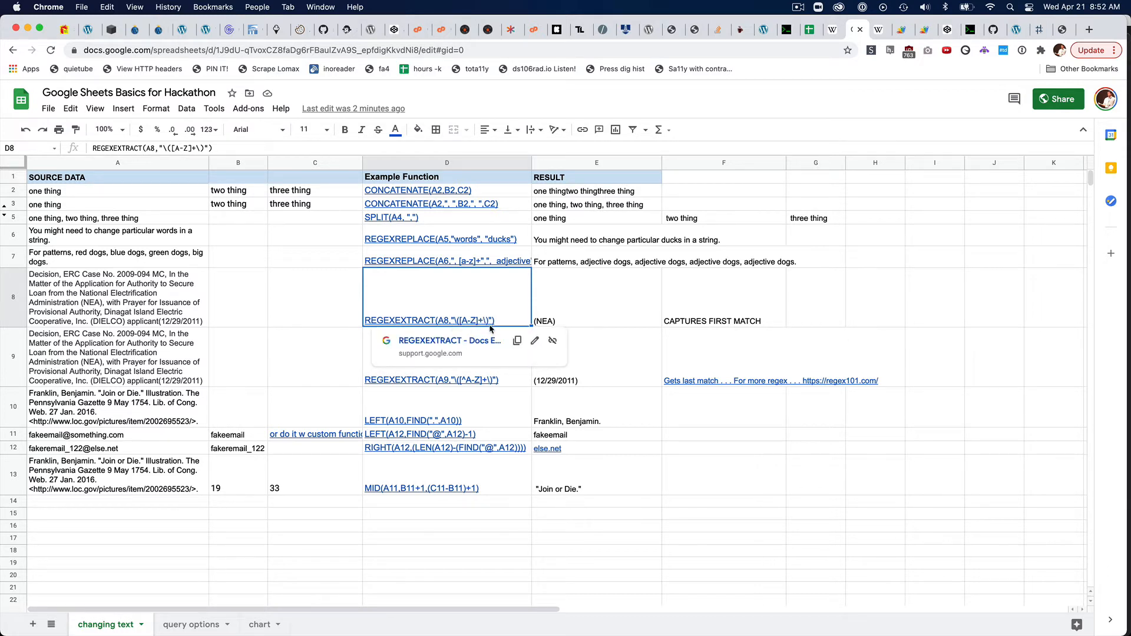
pyautogui.click(593, 307)
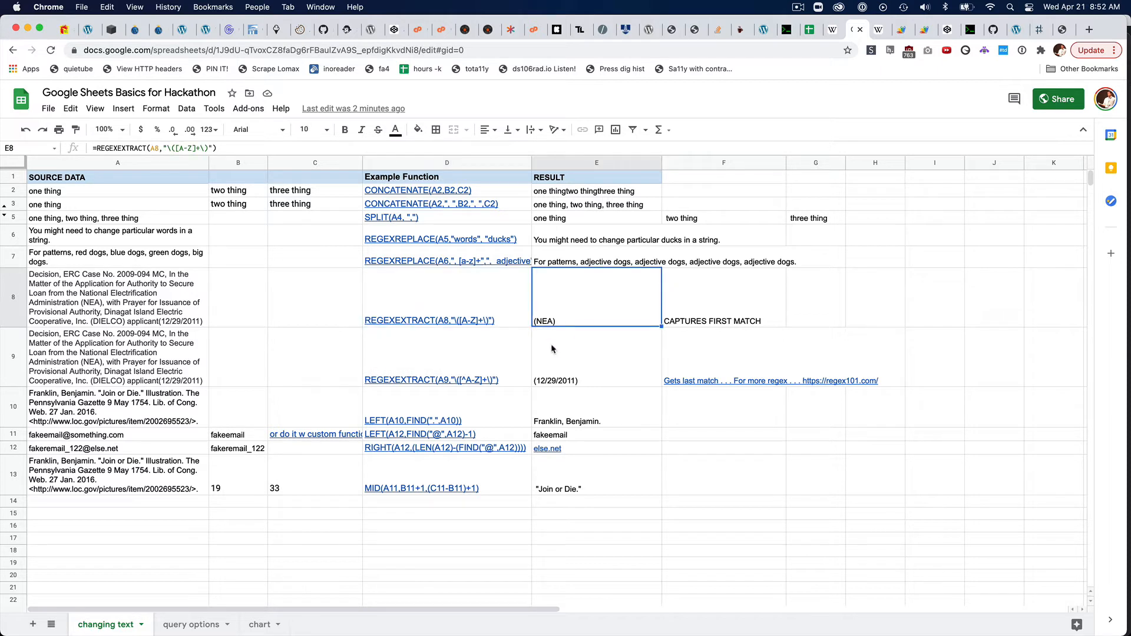
pyautogui.click(578, 365)
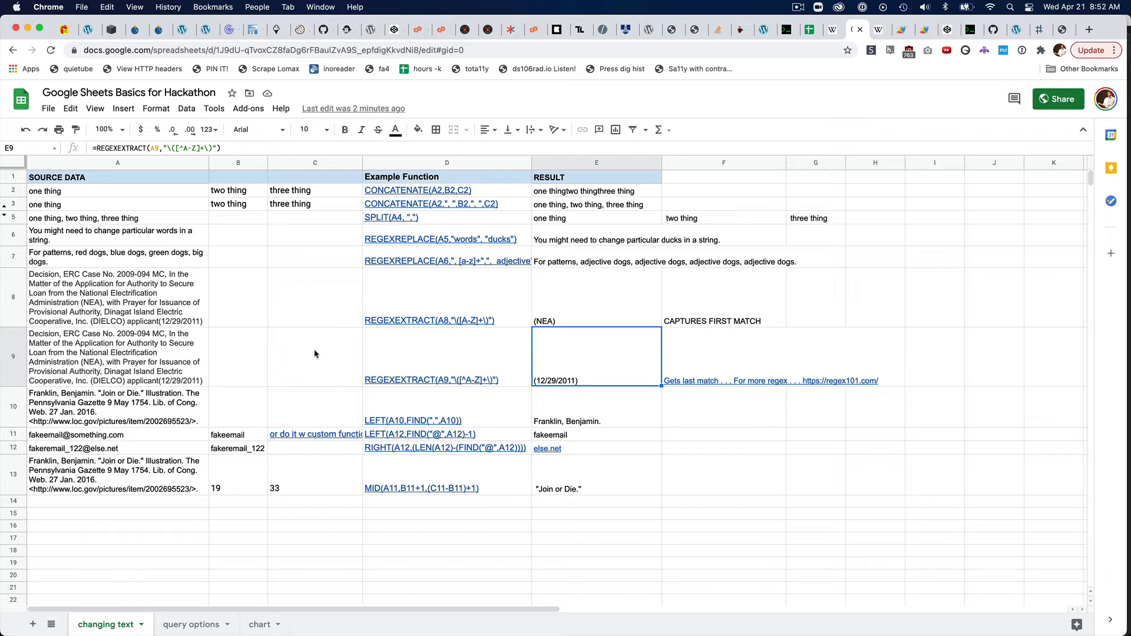
# Step: Inspect the LEFT, RIGHT and MID formulas with their results in rows 10 to 13
pyautogui.click(610, 422)
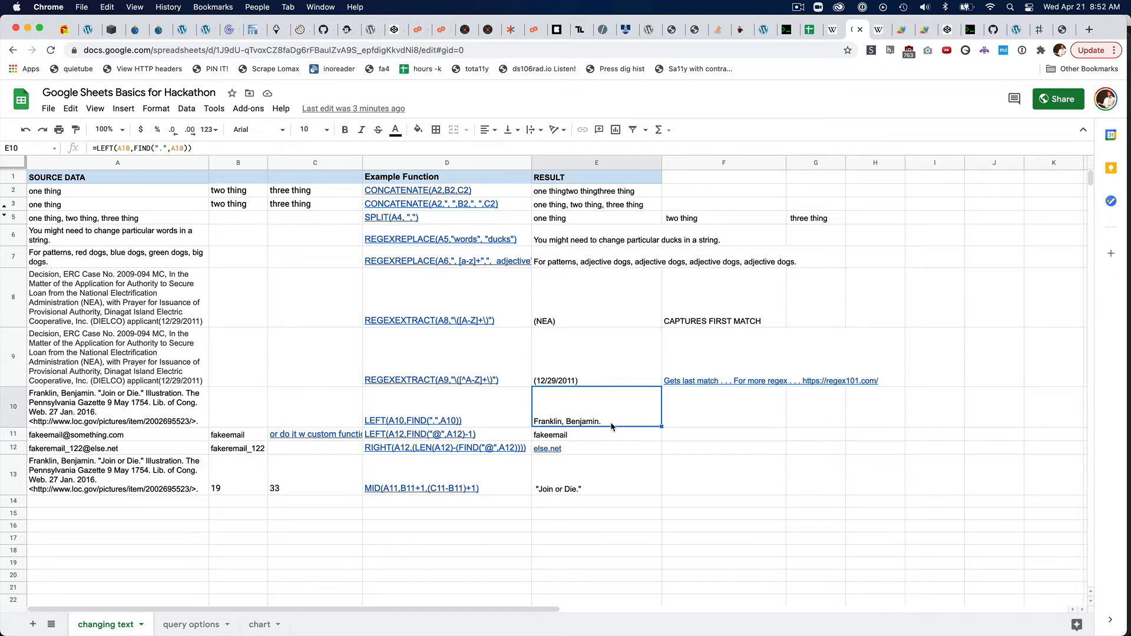
pyautogui.click(481, 419)
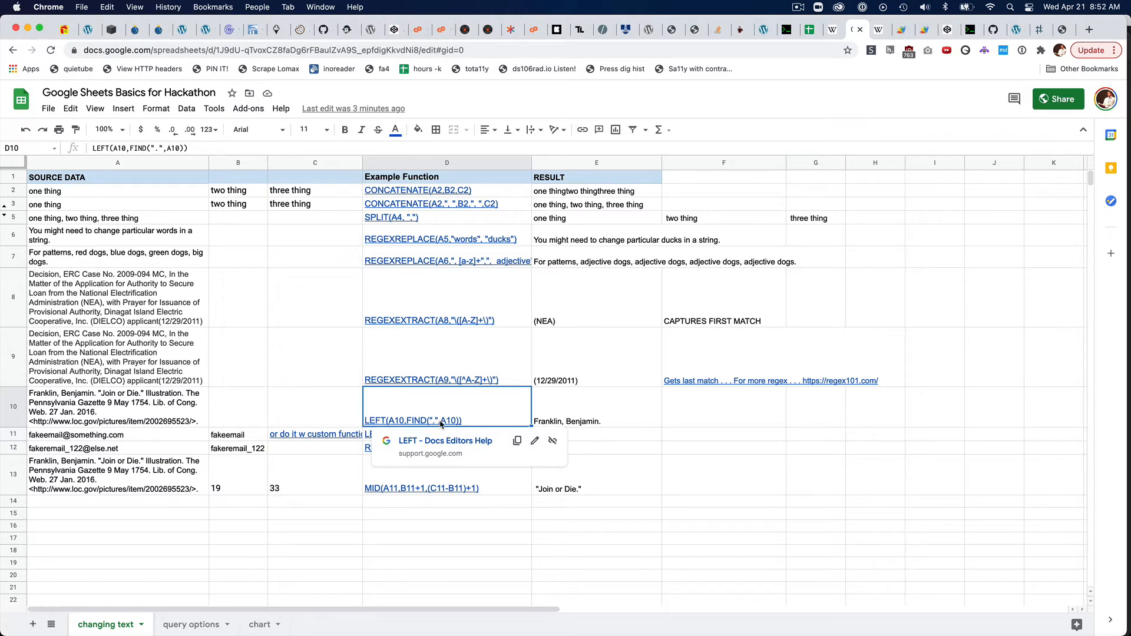
pyautogui.click(582, 405)
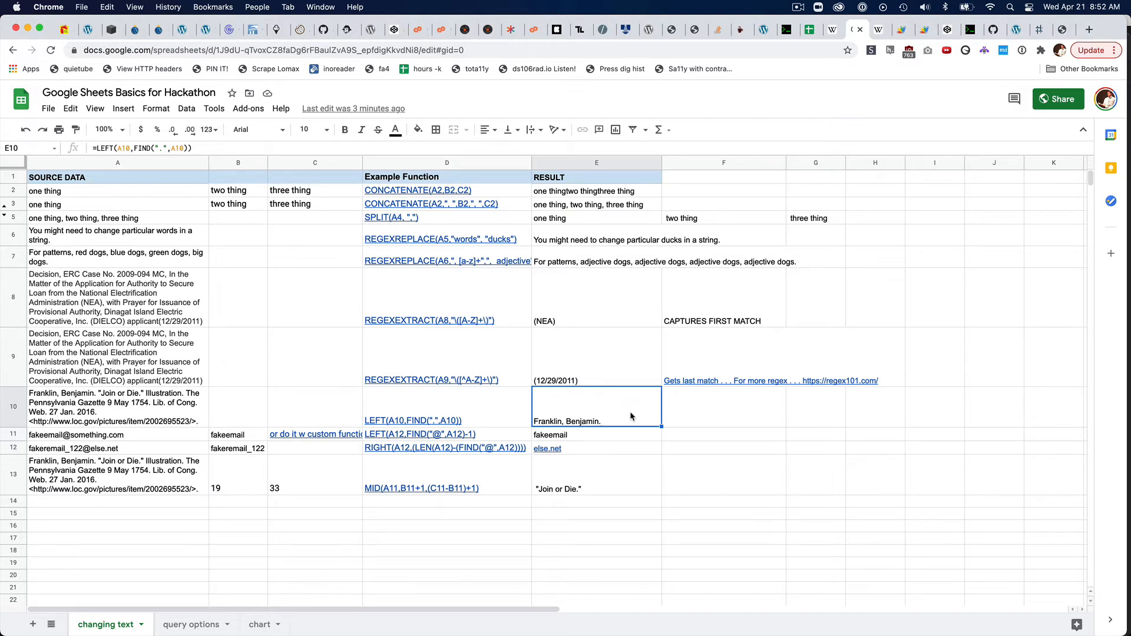
pyautogui.click(629, 437)
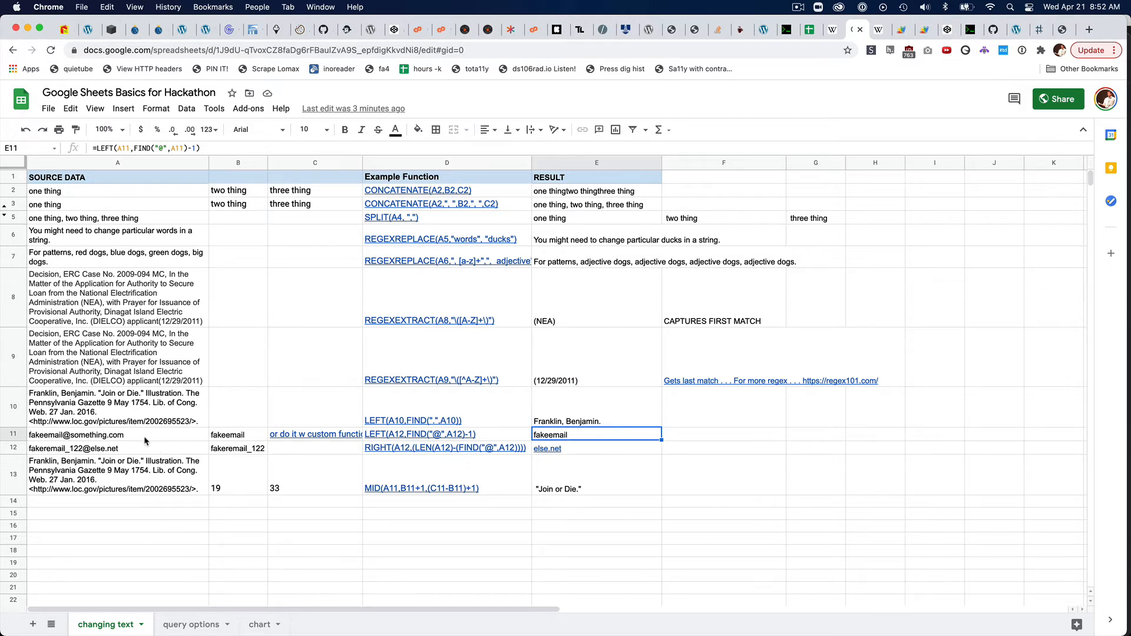
pyautogui.click(406, 451)
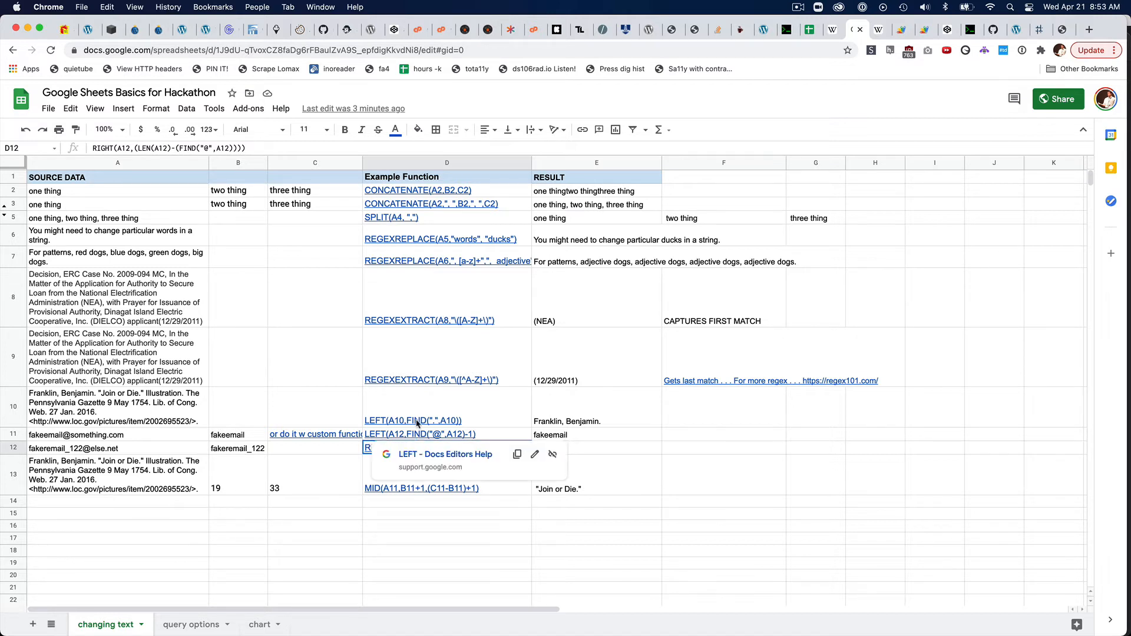
pyautogui.moveTo(419, 423)
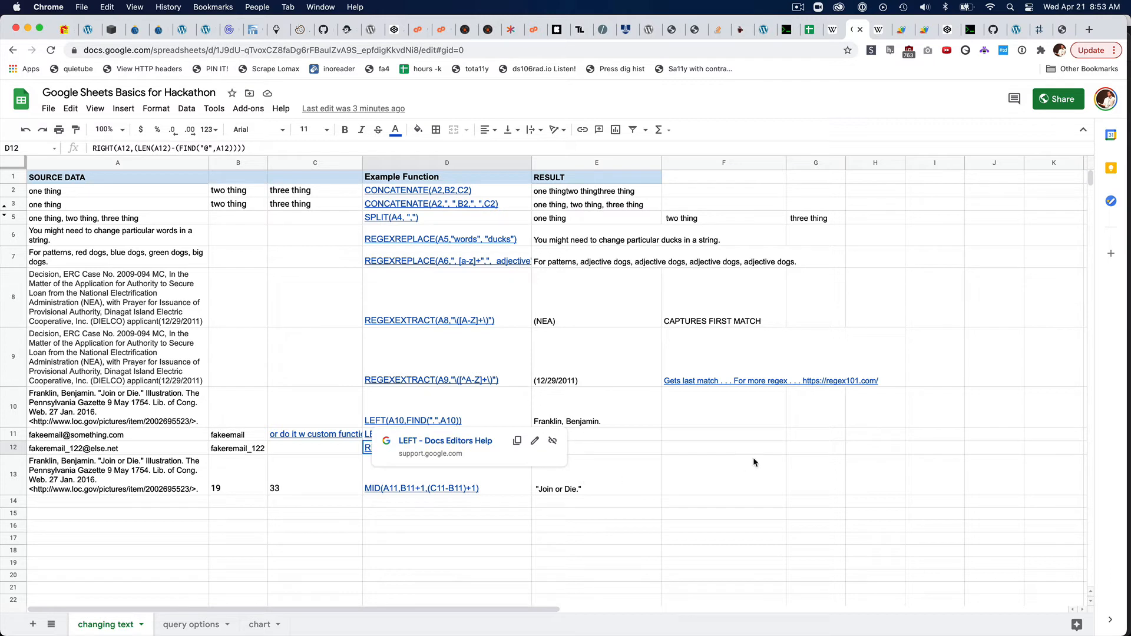
pyautogui.click(572, 448)
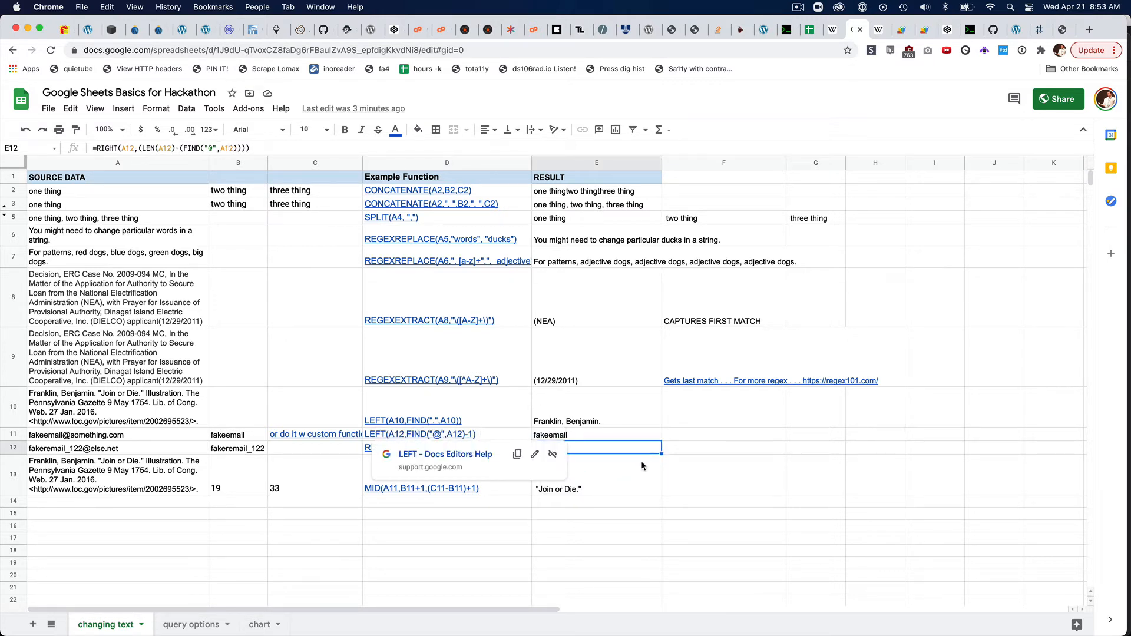
pyautogui.click(641, 463)
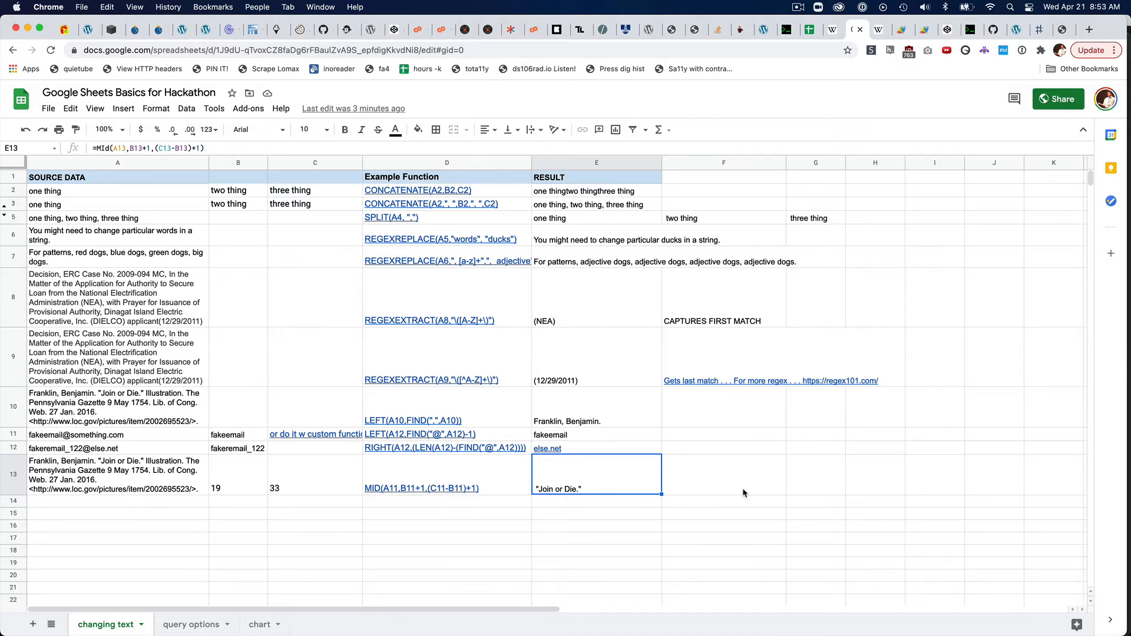
# Step: Check where the spreadsheet offers its script editor, and switch to the Apps Script project containing the custom function
pyautogui.moveTo(311, 440)
pyautogui.click(900, 34)
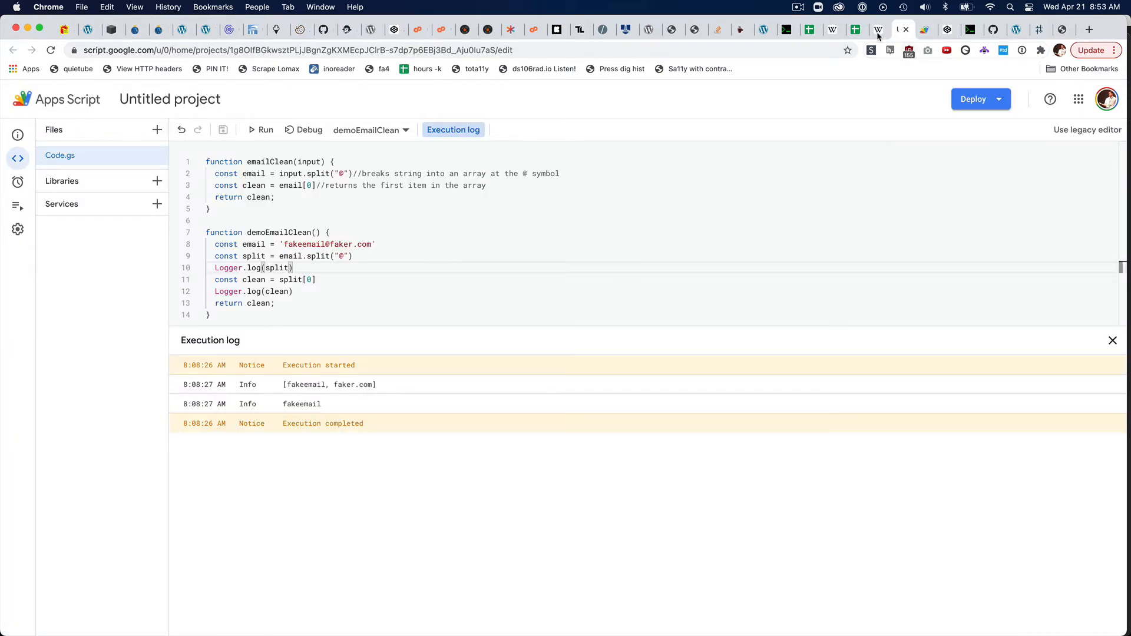
pyautogui.click(853, 34)
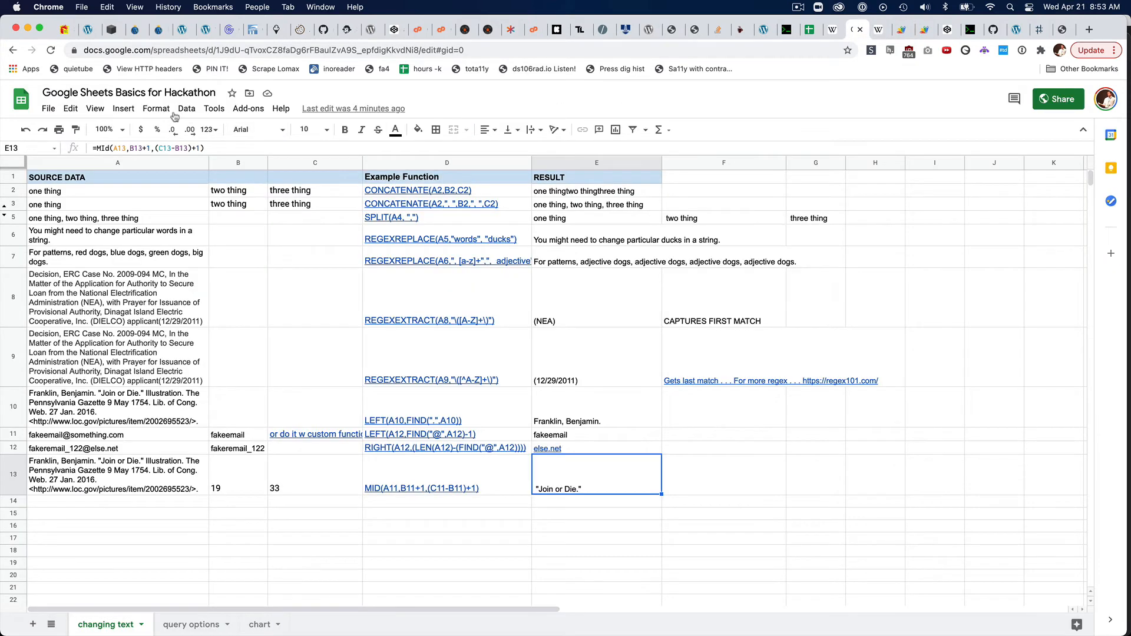
pyautogui.click(214, 109)
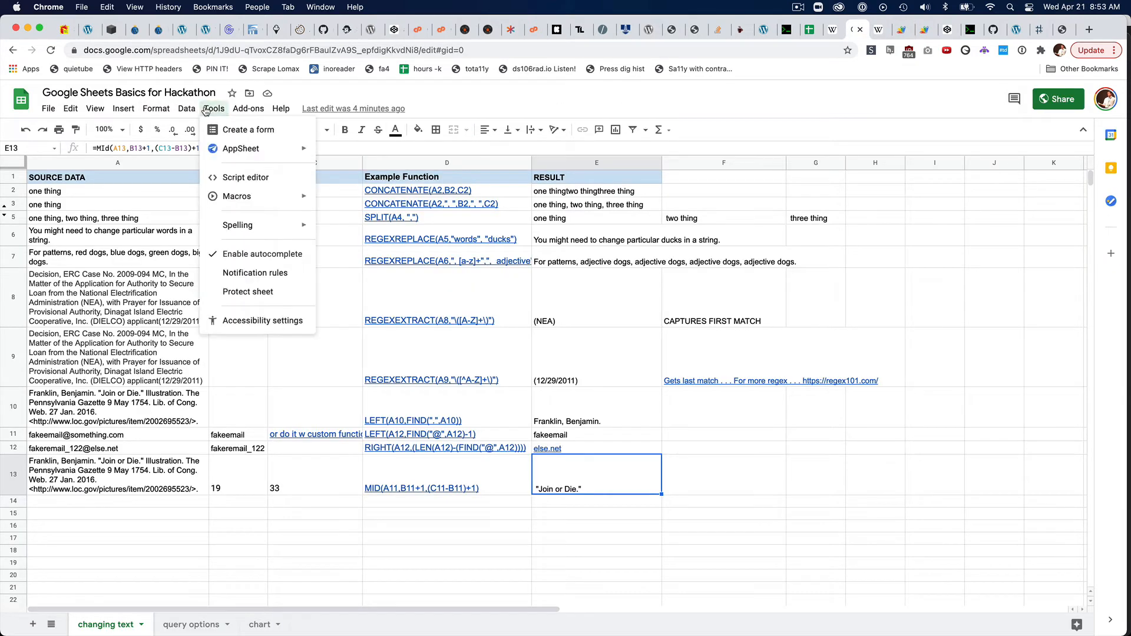
pyautogui.click(900, 30)
# Step: Examine the emailClean and demoEmailClean functions in Code.gs
pyautogui.click(507, 216)
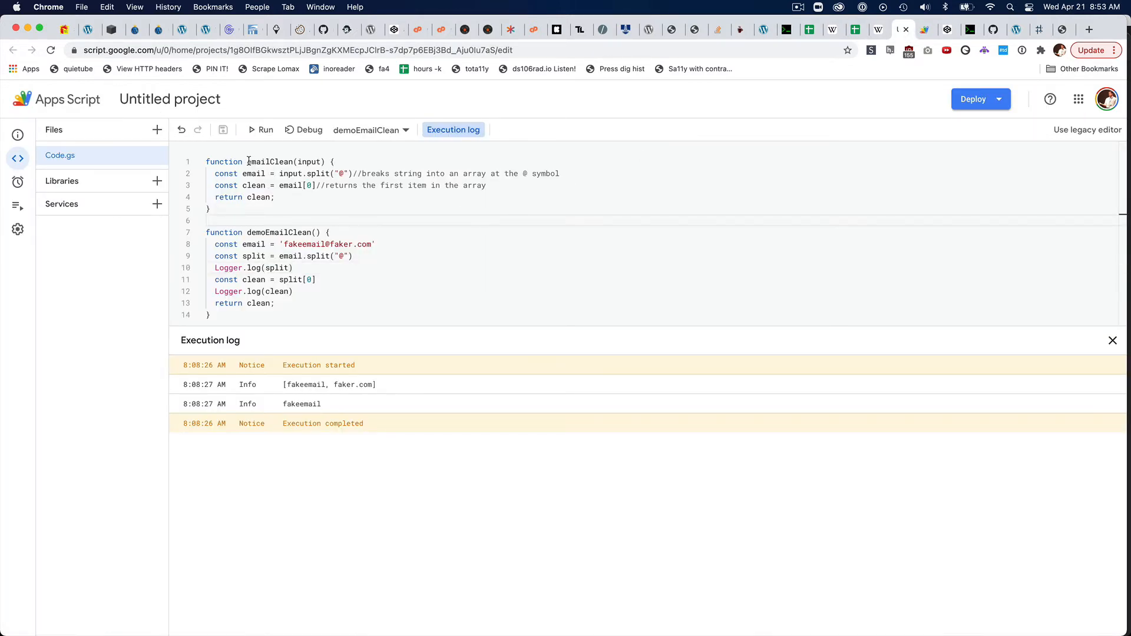
pyautogui.moveTo(247, 161); pyautogui.dragTo(268, 216)
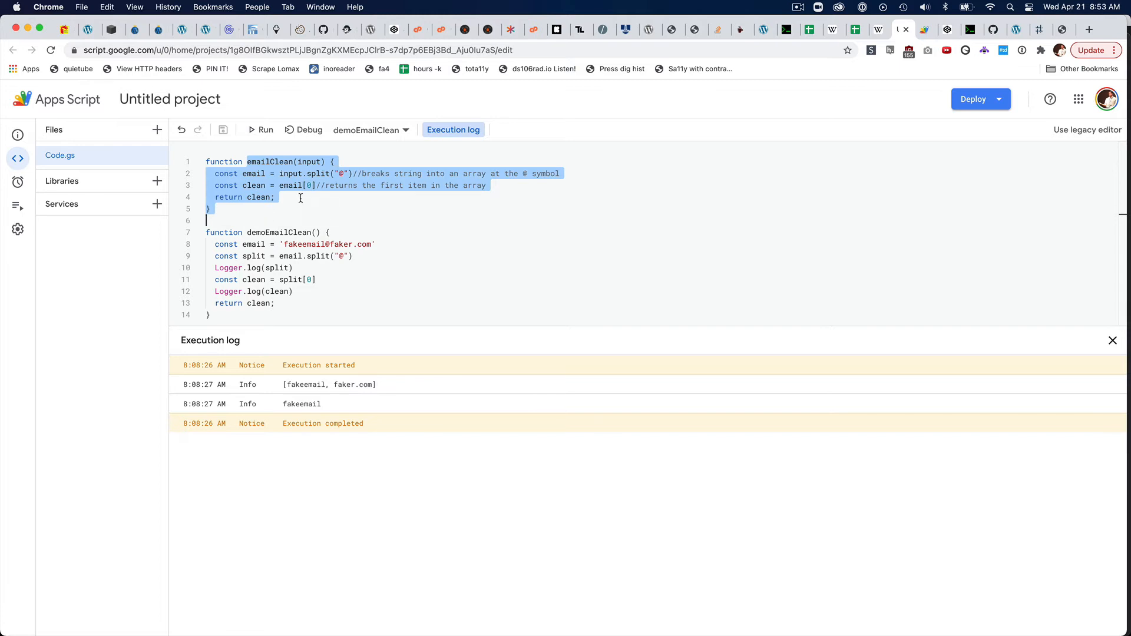
pyautogui.click(249, 268)
pyautogui.moveTo(234, 232); pyautogui.dragTo(291, 328)
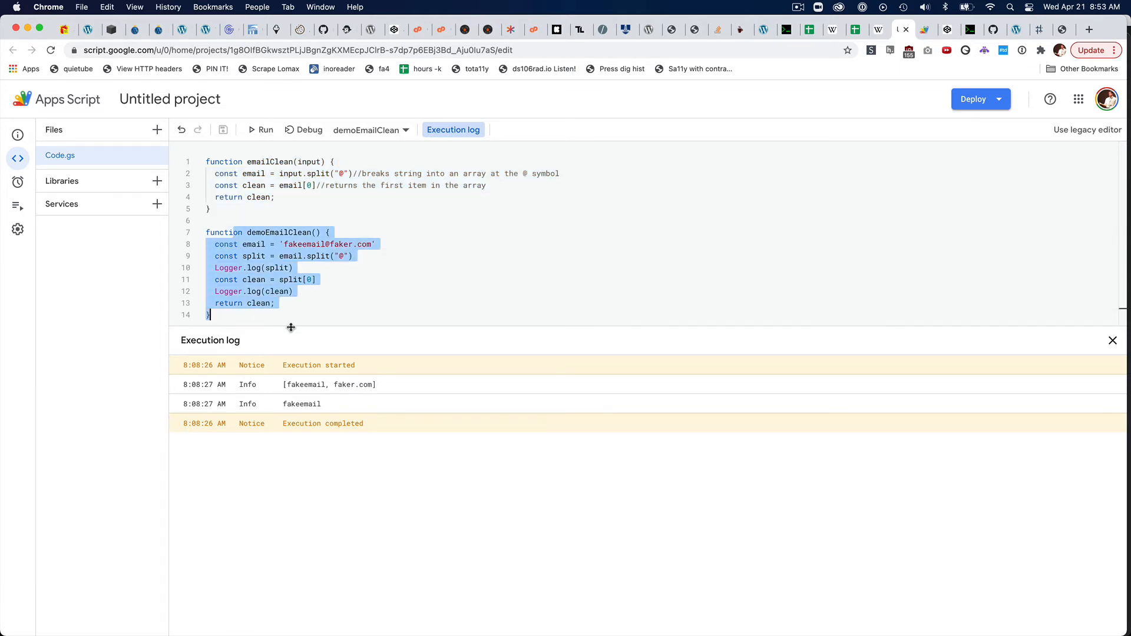
pyautogui.click(328, 301)
pyautogui.doubleClick(309, 162)
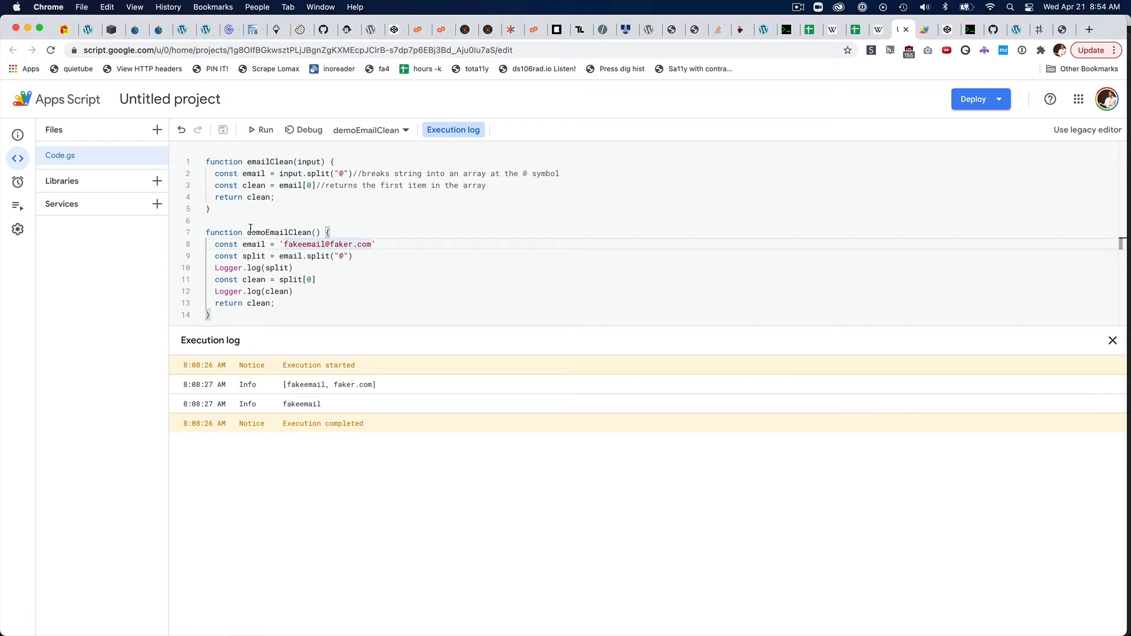
pyautogui.moveTo(247, 233); pyautogui.dragTo(274, 313)
pyautogui.click(391, 294)
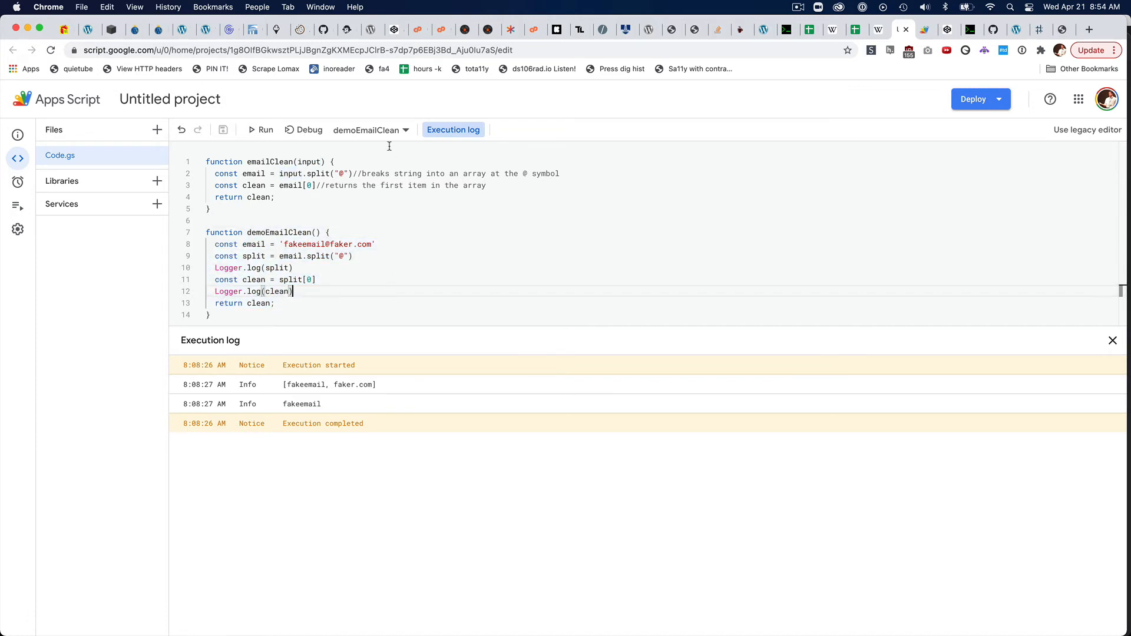
# Step: Run demoEmailClean in debug mode and compare the split and clean lines with the execution log
pyautogui.click(300, 131)
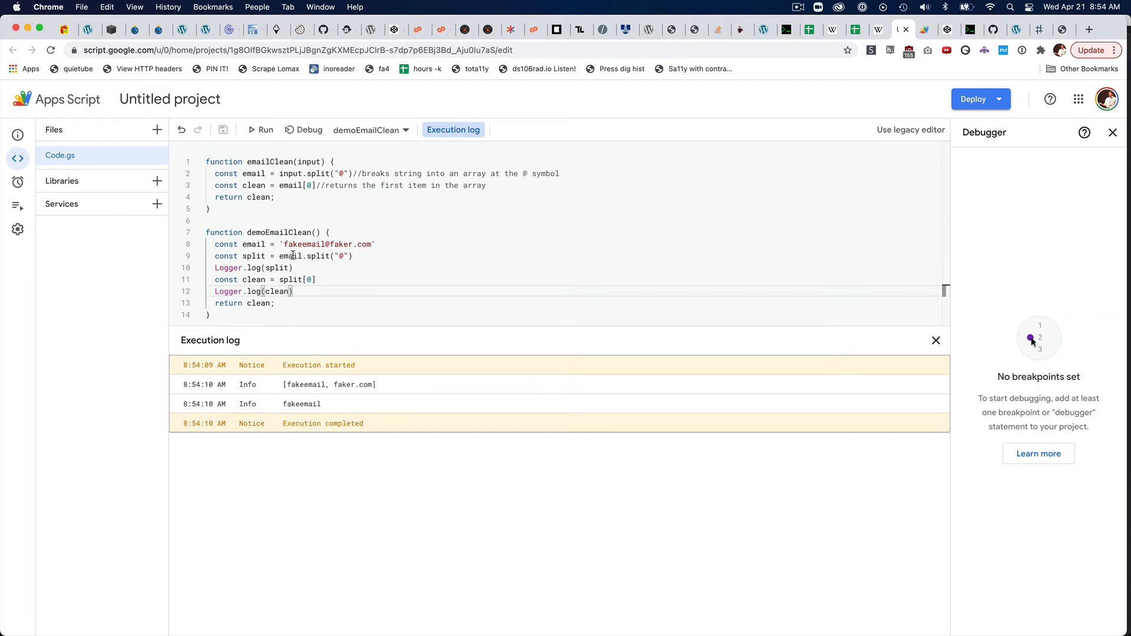
pyautogui.click(349, 255)
pyautogui.press('Down')
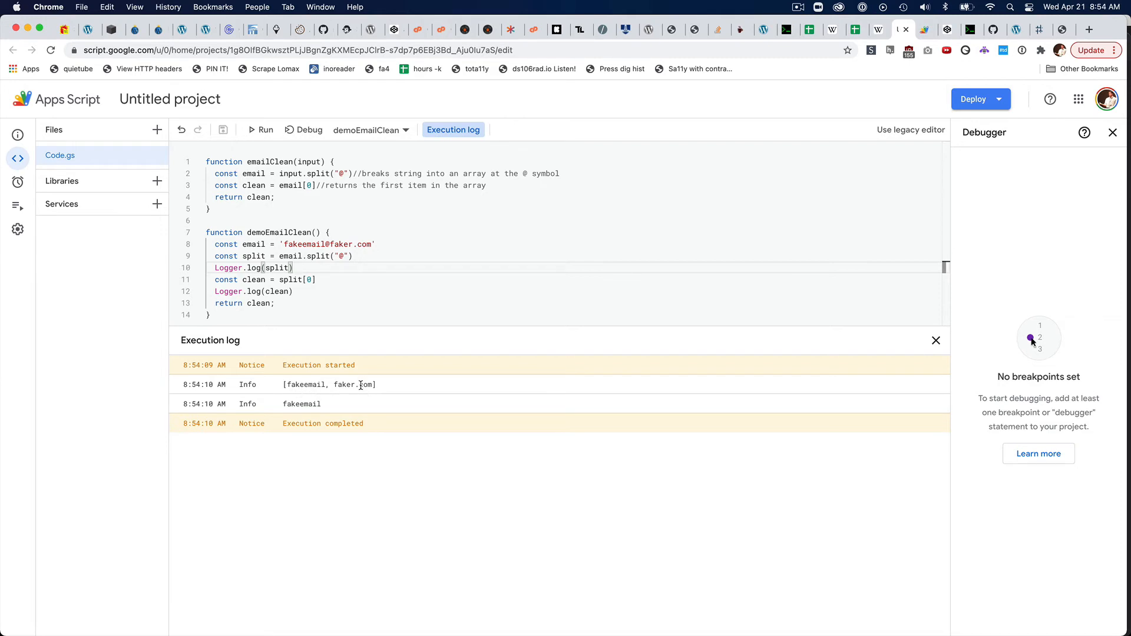
pyautogui.click(321, 280)
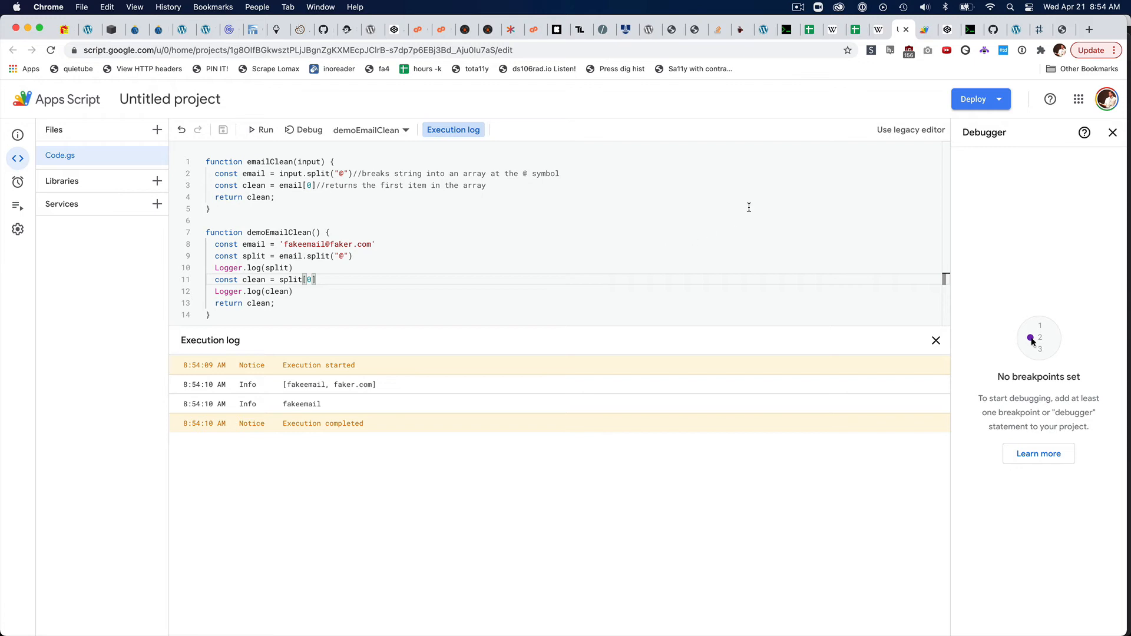
# Step: Return to the Google Sheets Basics for Hackathon spreadsheet and inspect the custom emailClean formula in cell B11
pyautogui.click(852, 32)
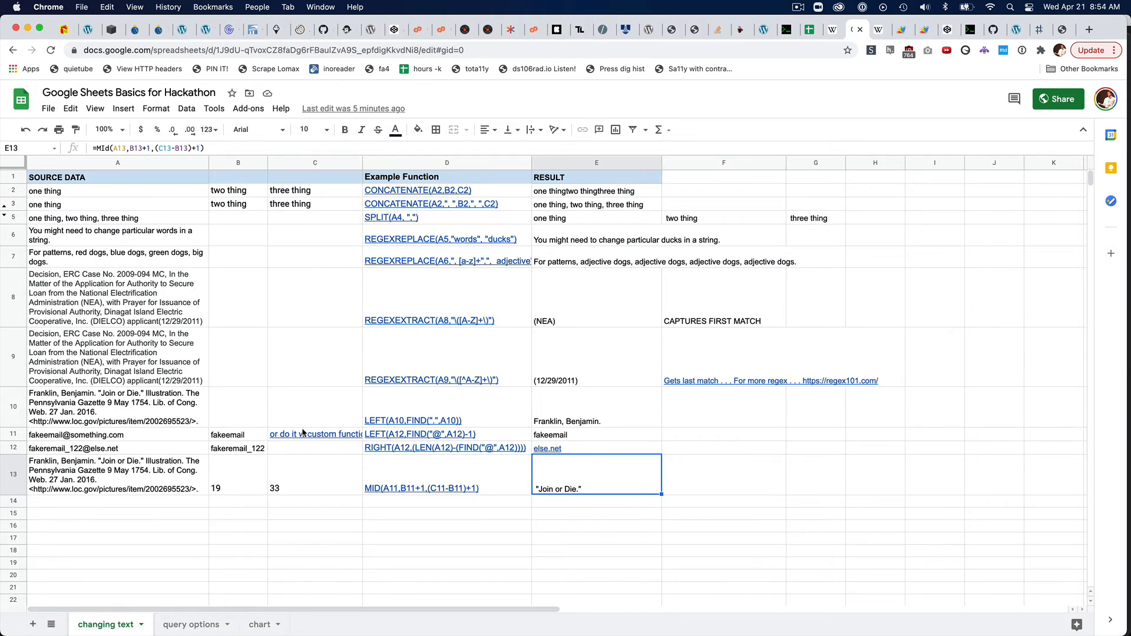
pyautogui.click(237, 437)
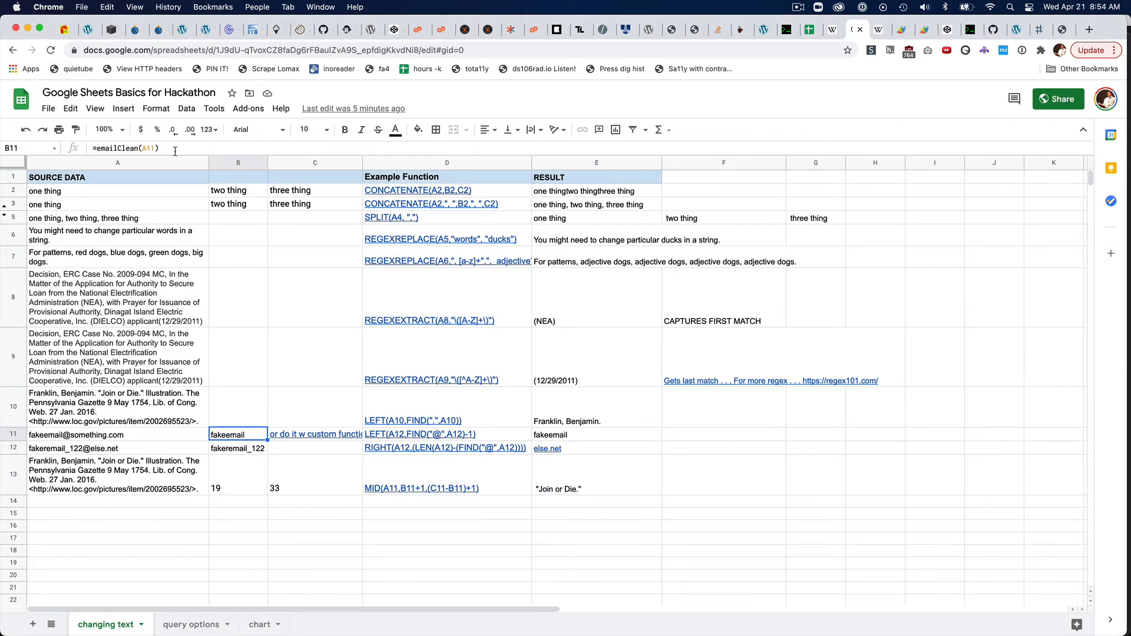
pyautogui.click(176, 149)
pyautogui.hotkey('ctrl', 'a')
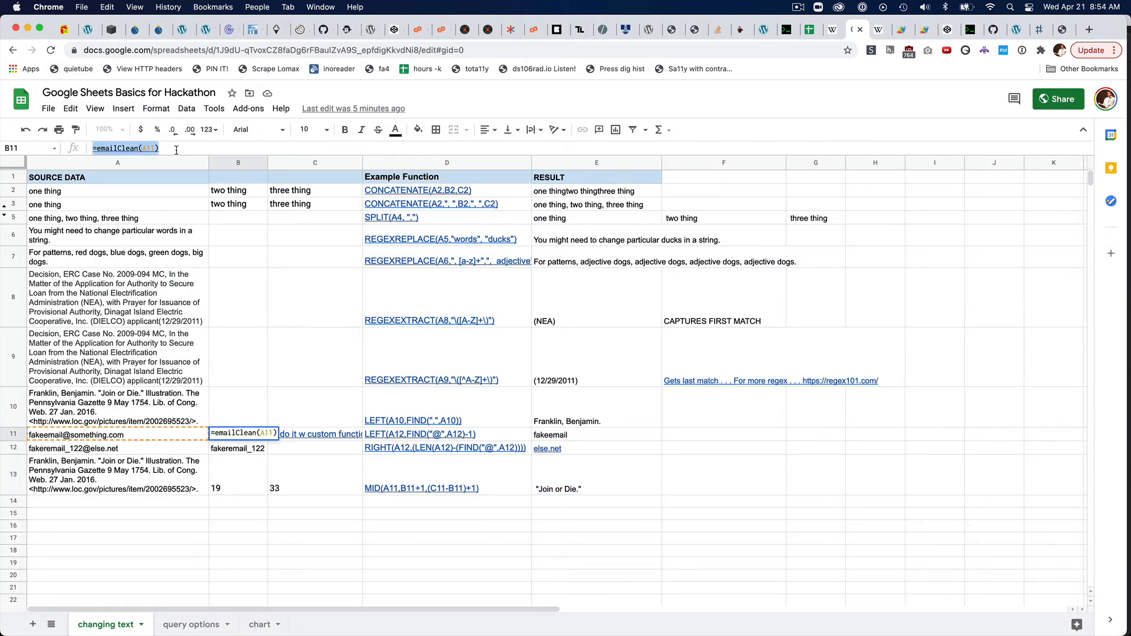
pyautogui.click(704, 522)
# Step: On the query options sheet, inspect the UNIQUE list in E2:E5 and the COUNTIF formulas beside it
pyautogui.click(197, 620)
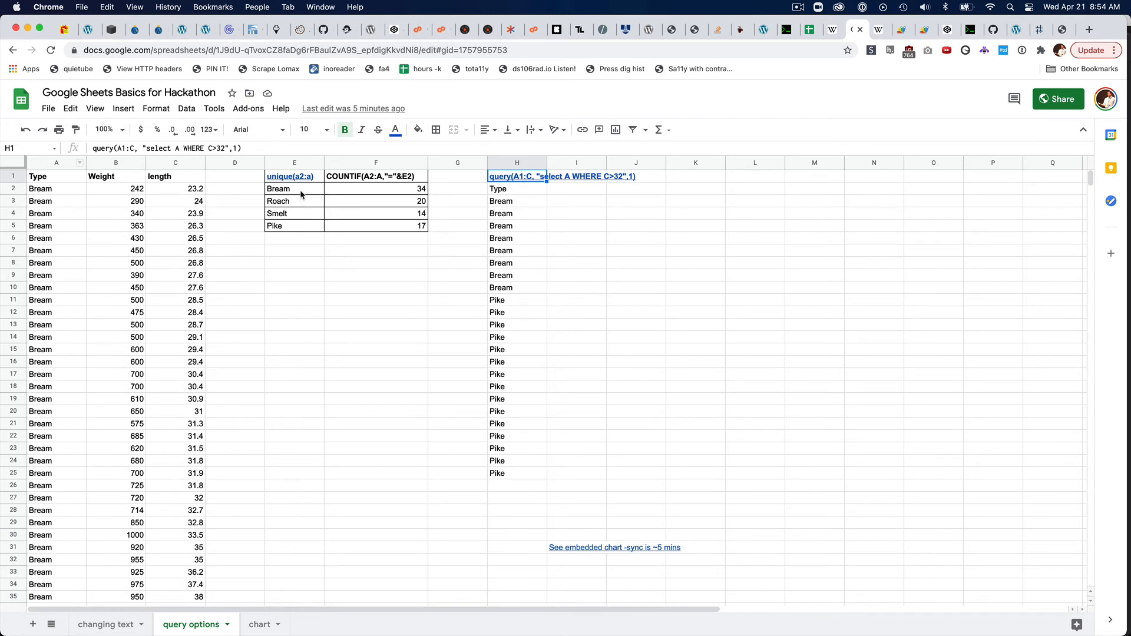
pyautogui.moveTo(300, 194); pyautogui.dragTo(303, 227)
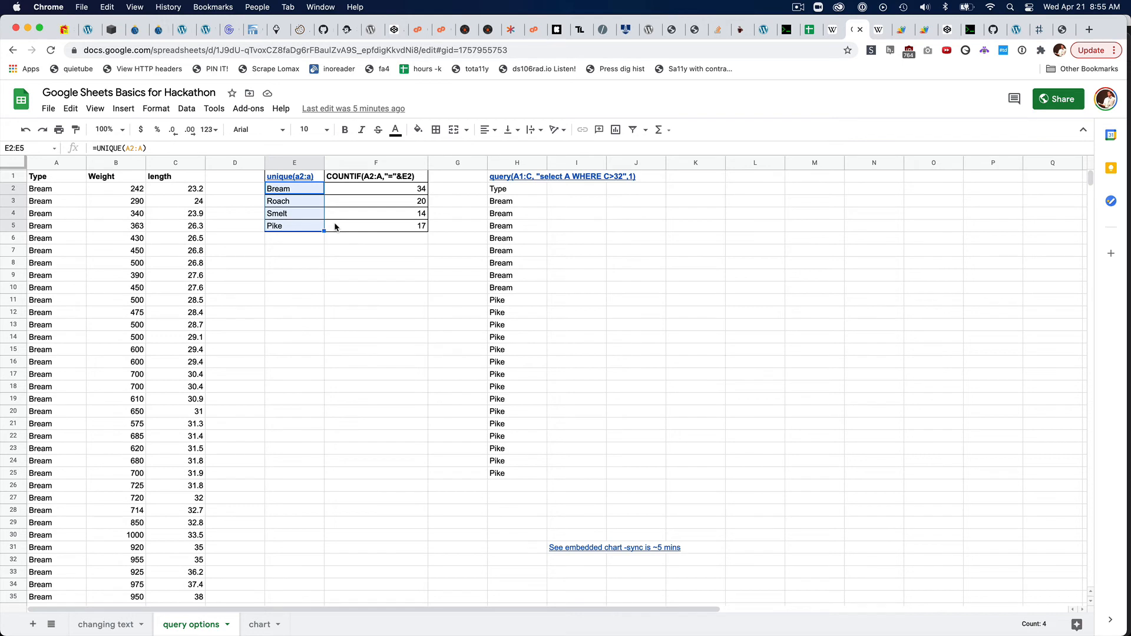
pyautogui.click(334, 227)
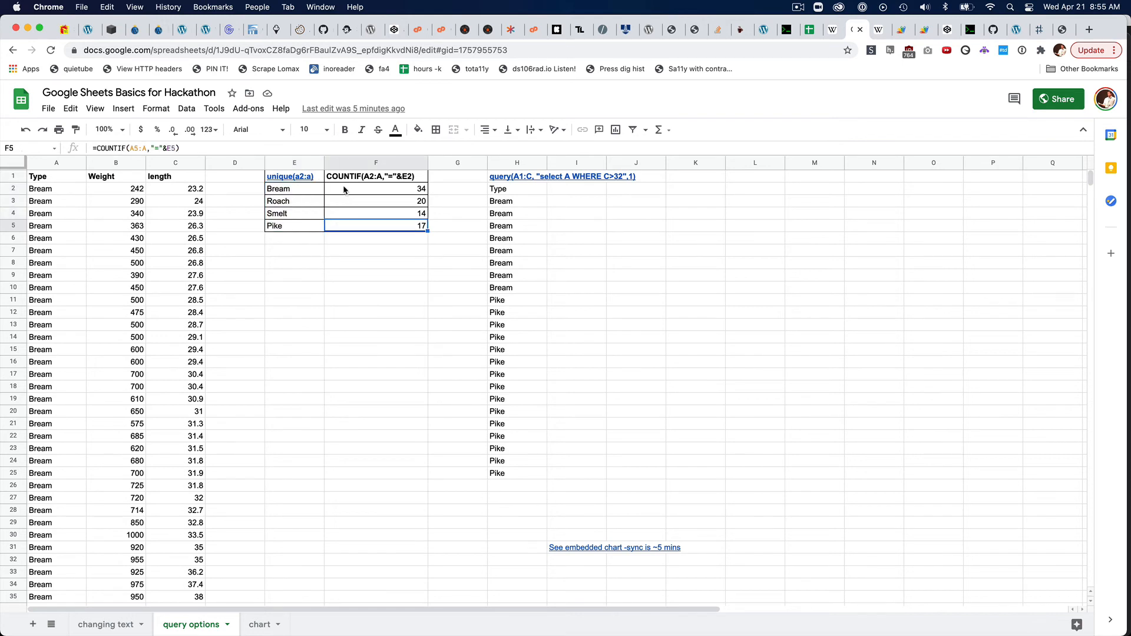
pyautogui.moveTo(345, 189); pyautogui.dragTo(353, 207)
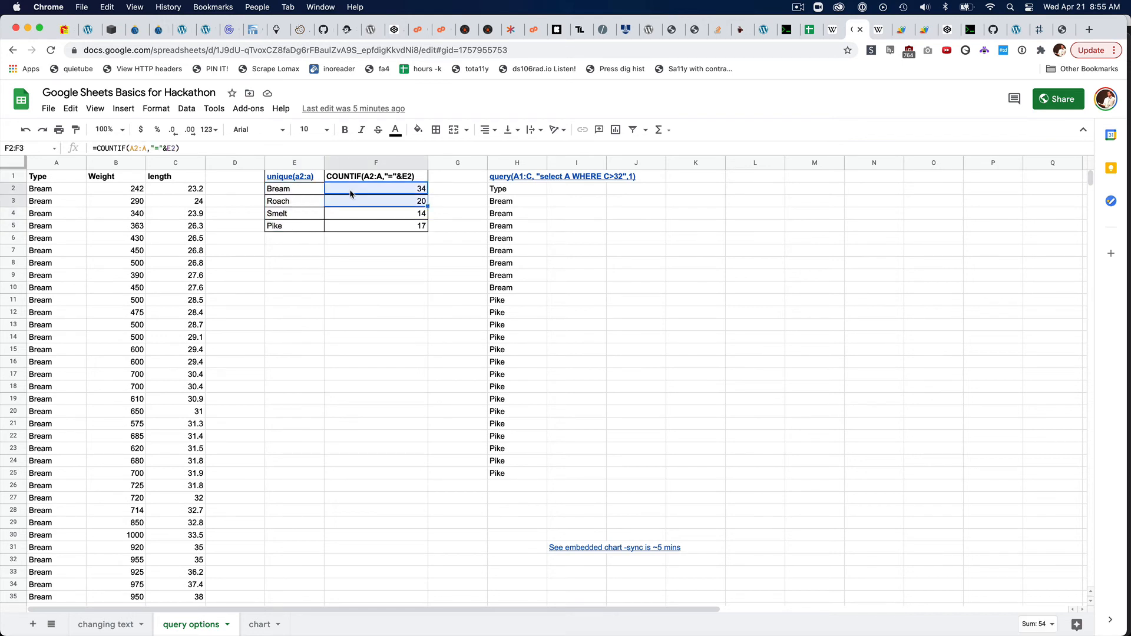
pyautogui.click(350, 192)
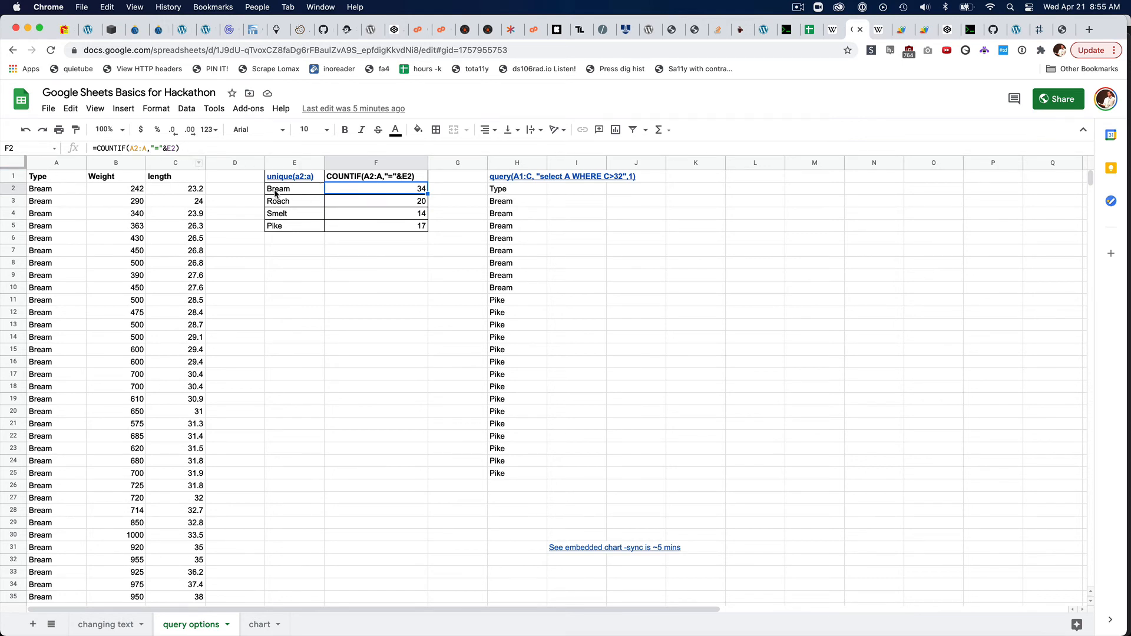
# Step: Compare the COUNTIF formulas in F2:F5 with the fish type each one counts
pyautogui.click(276, 193)
pyautogui.click(354, 197)
pyautogui.click(352, 230)
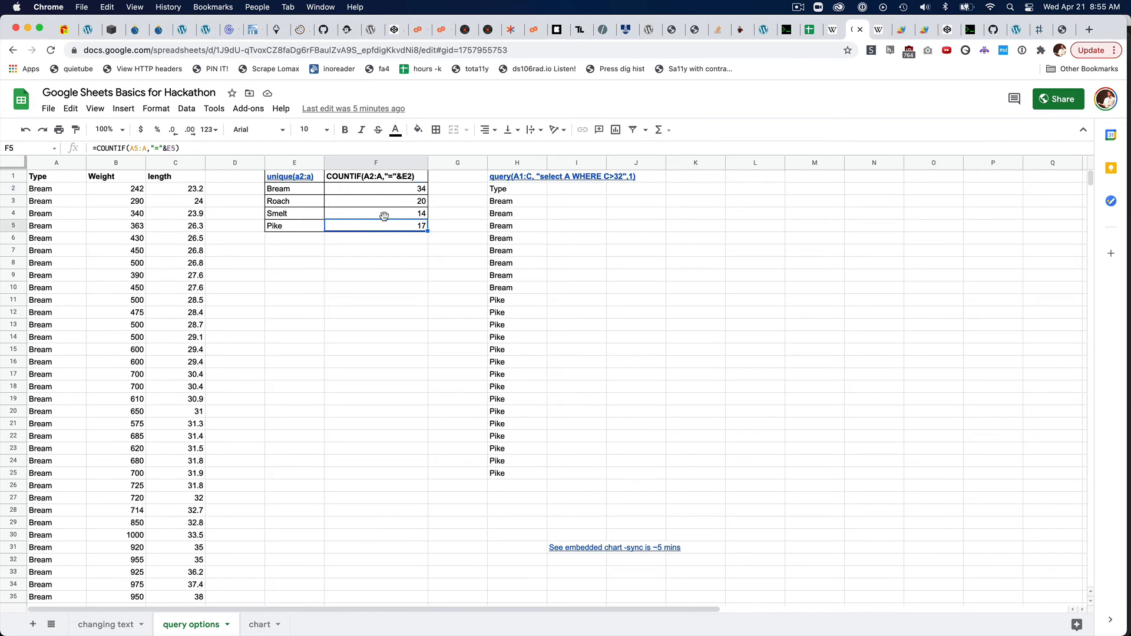
pyautogui.click(382, 214)
pyautogui.click(375, 202)
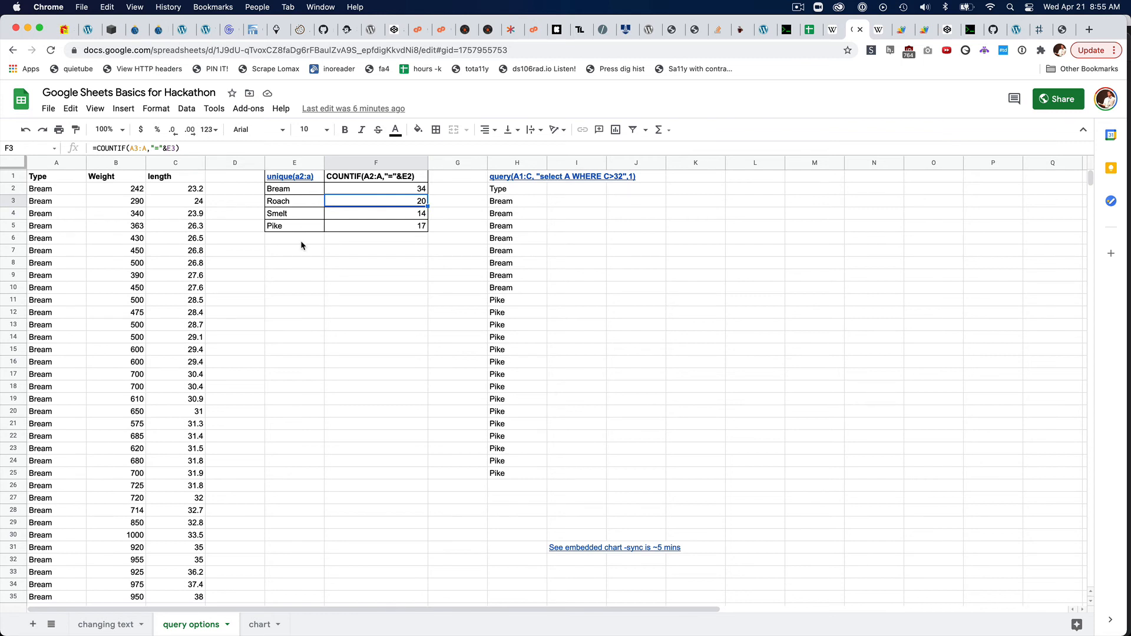
pyautogui.click(307, 278)
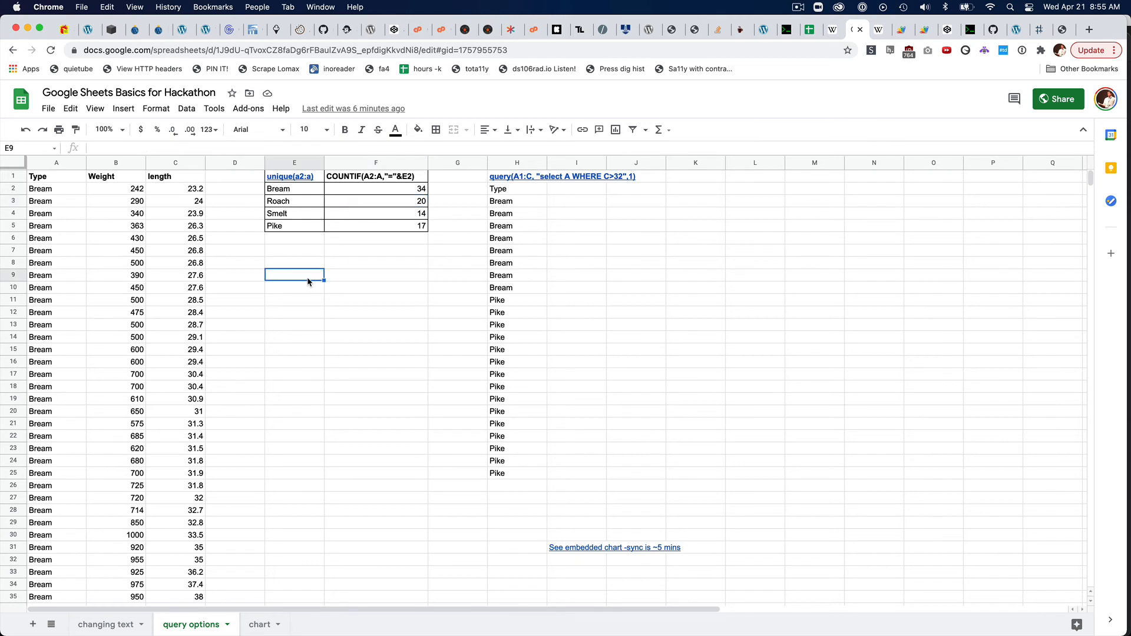
# Step: Examine the QUERY example in H1 and its live formula in H2, and compare it with the UNIQUE formula in E2
pyautogui.click(519, 178)
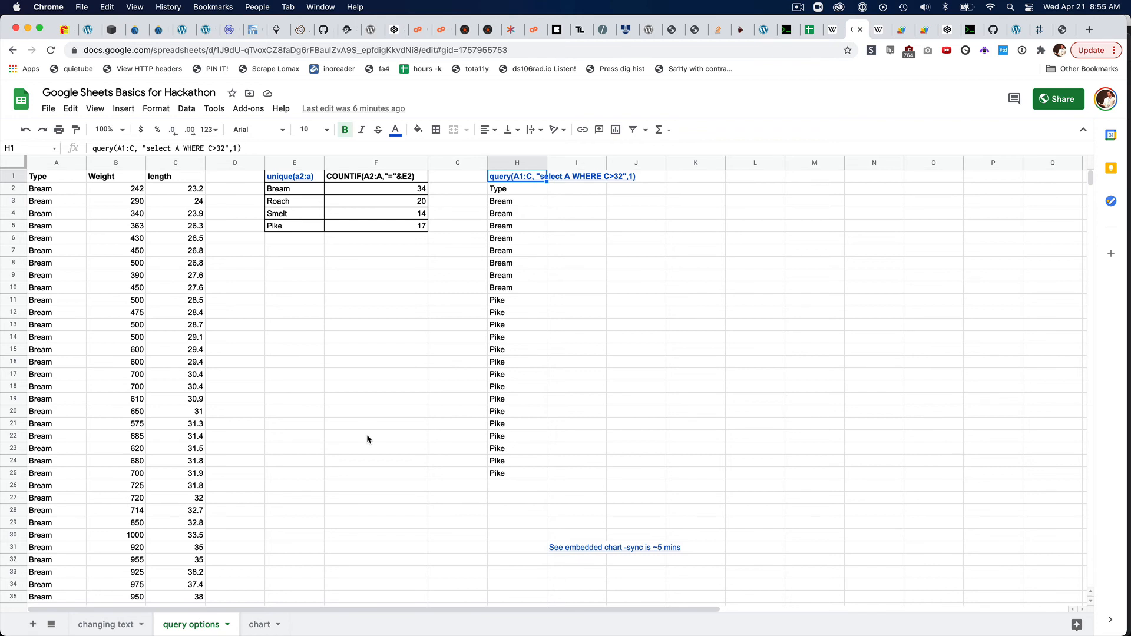
pyautogui.moveTo(539, 171)
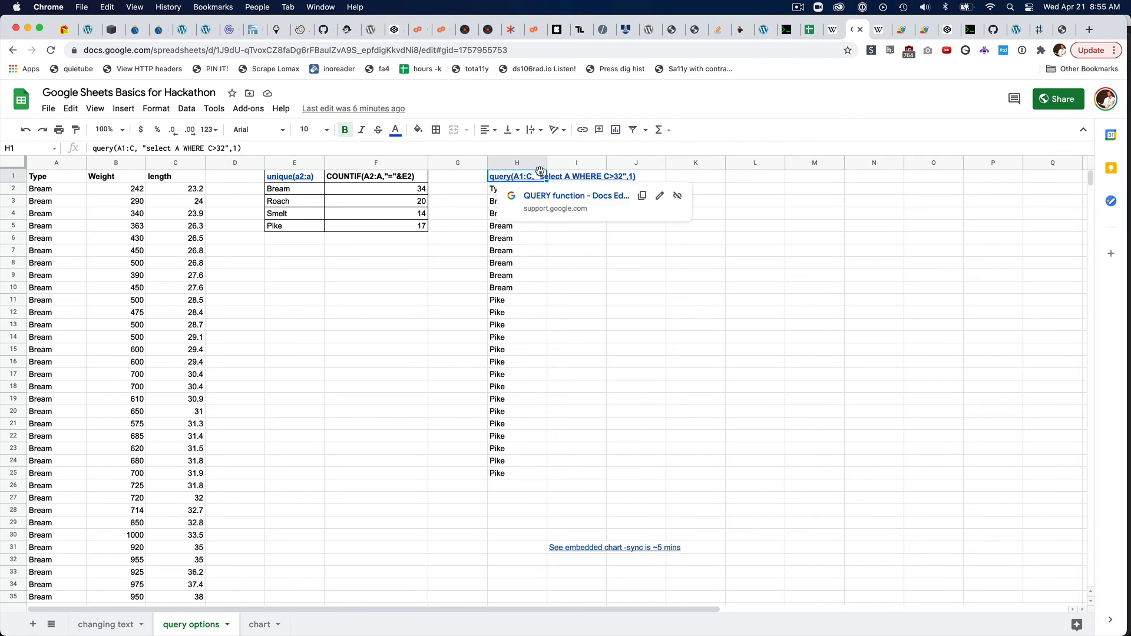
pyautogui.click(582, 286)
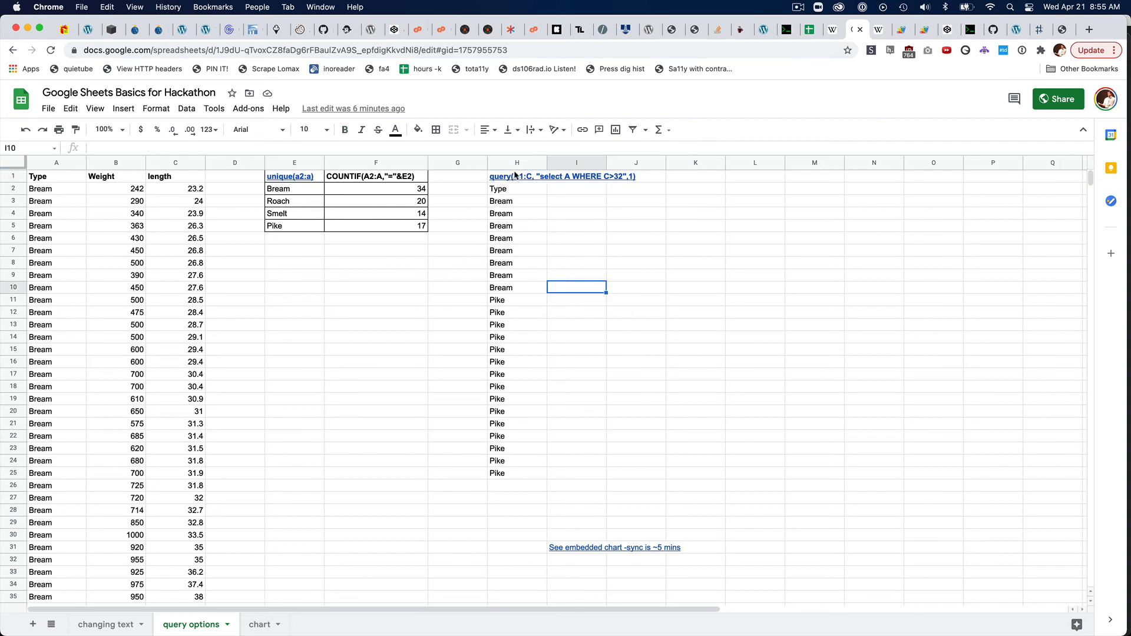
pyautogui.moveTo(514, 178)
pyautogui.click(524, 189)
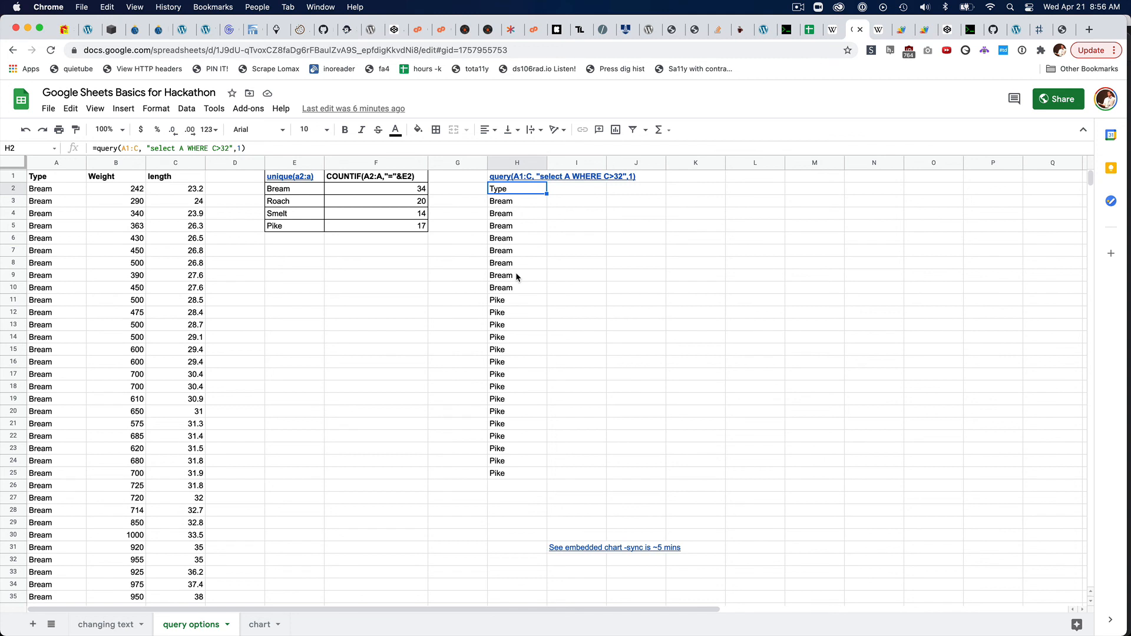
pyautogui.click(291, 190)
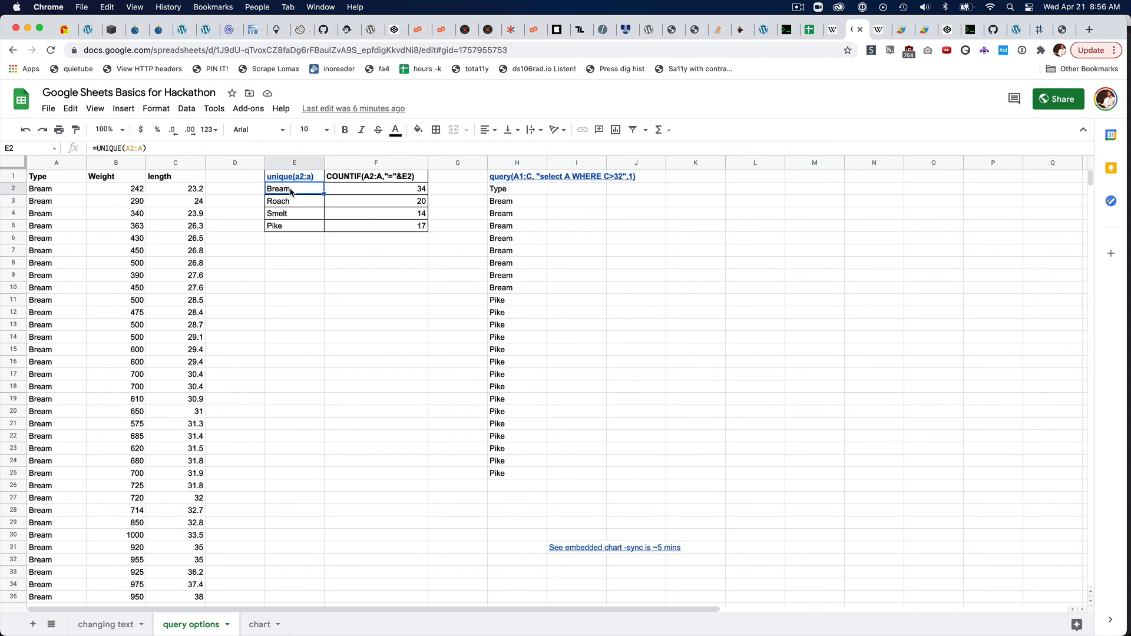